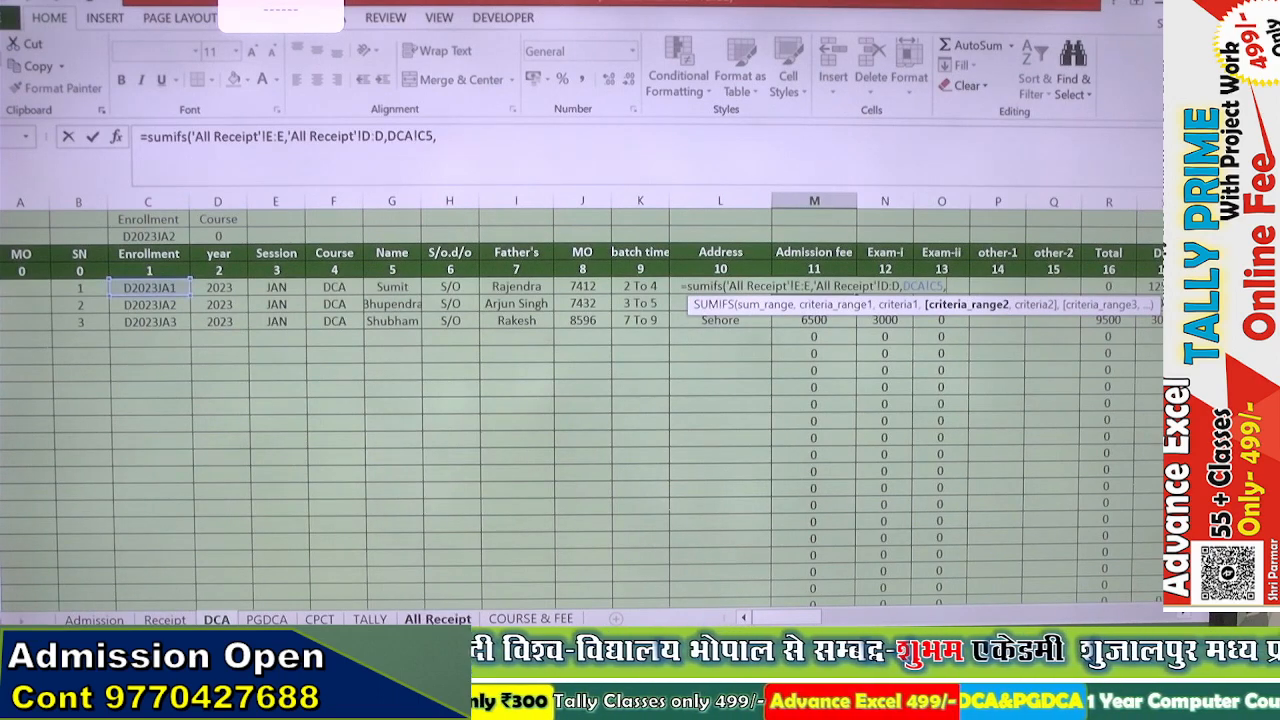
Step: Complete the SUMIFS formula in M5 with column F of All Receipt as second criteria range and DCA!M3 as its criterion
click(438, 619)
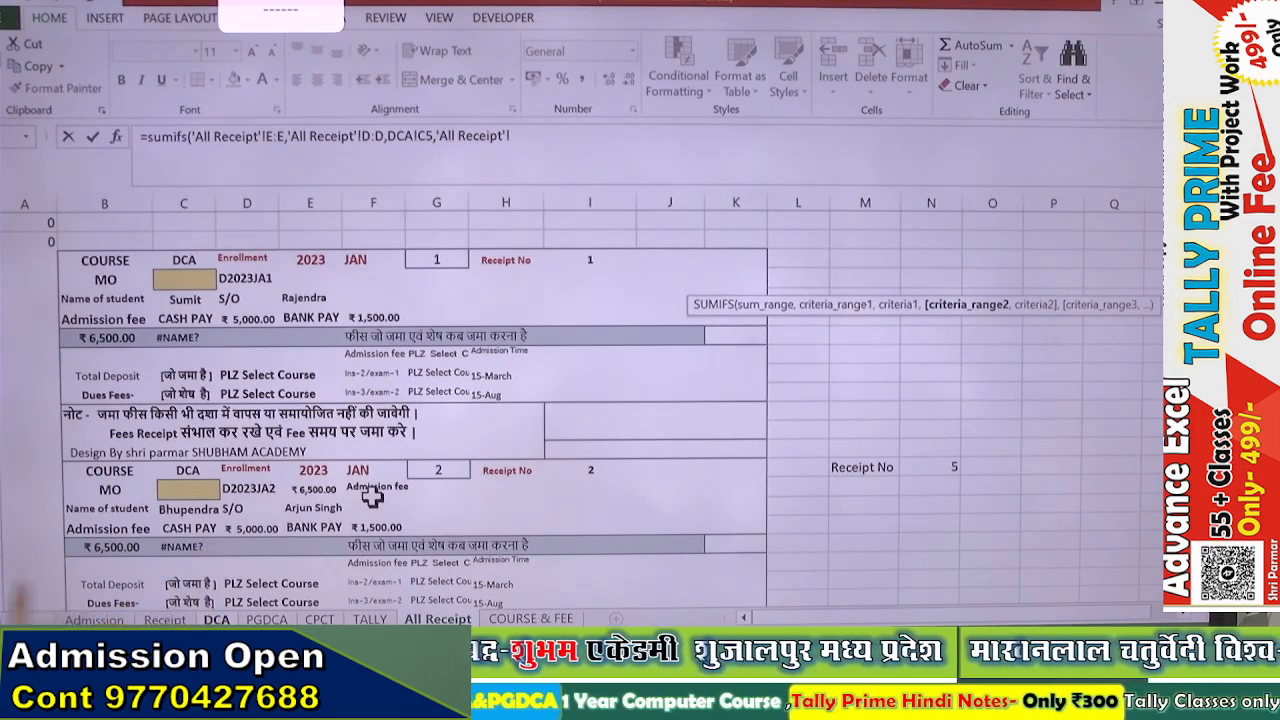
click(392, 190)
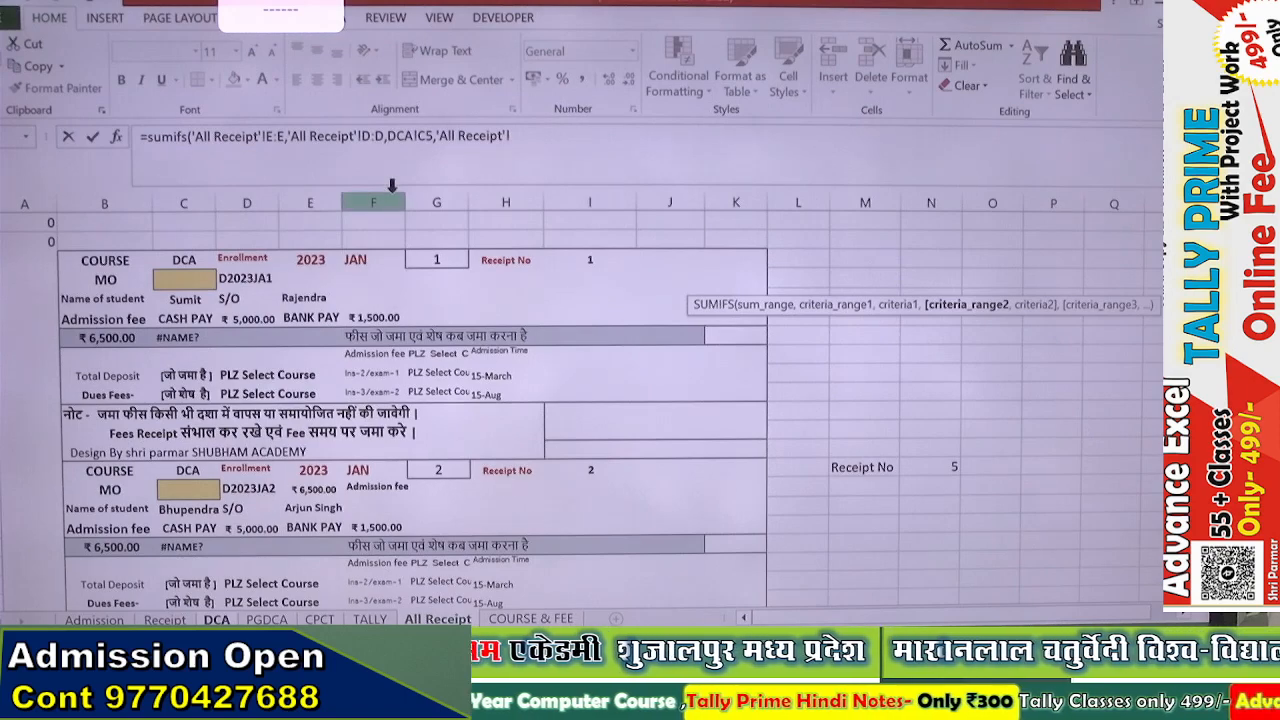
click(391, 195)
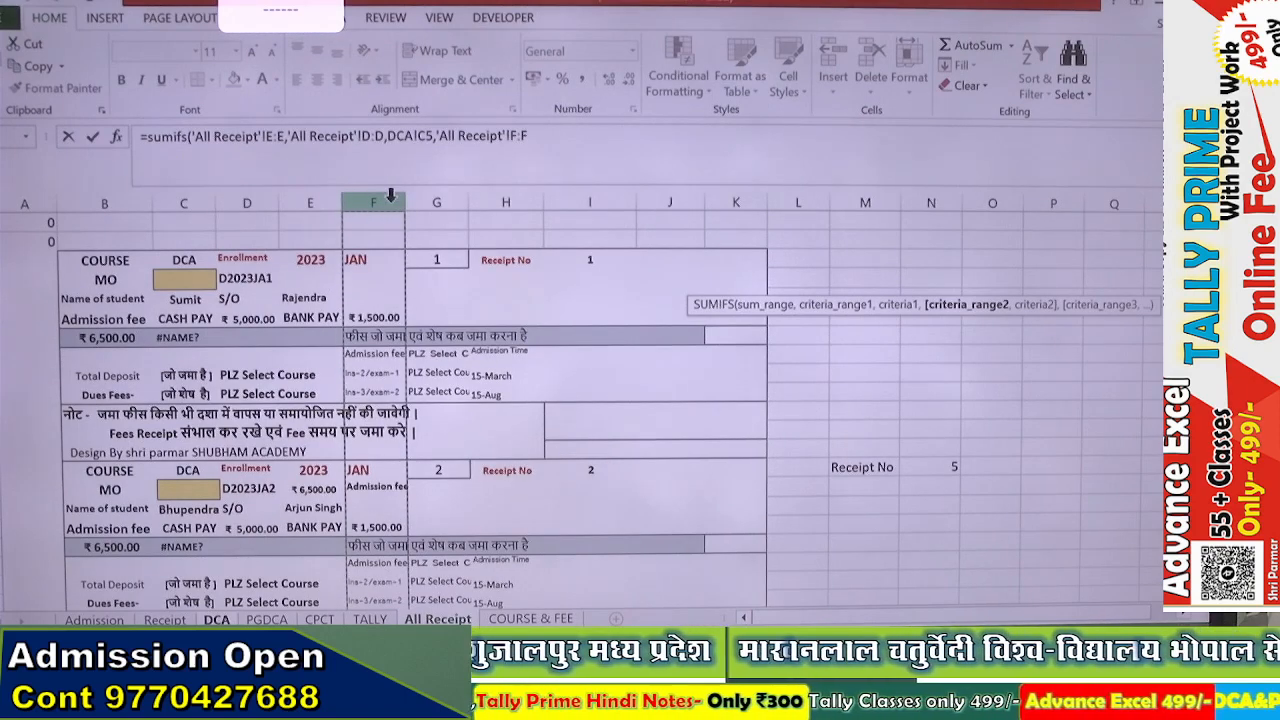
text(,)
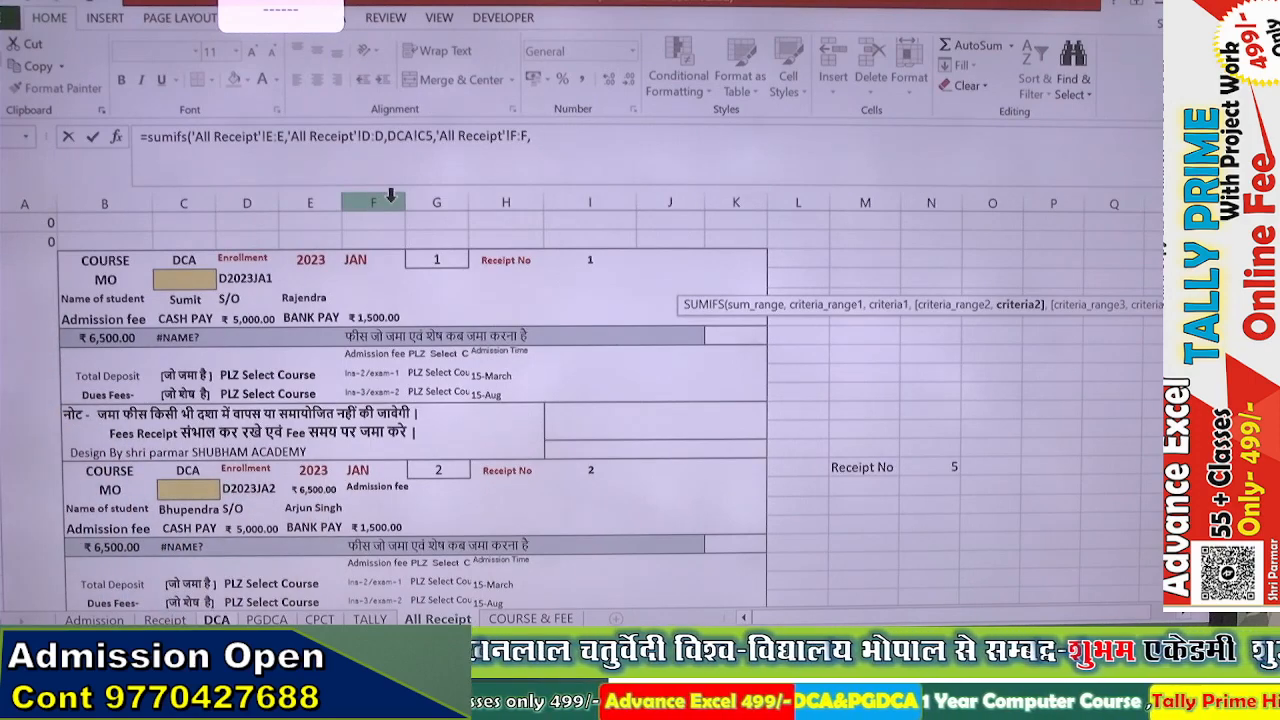
click(217, 619)
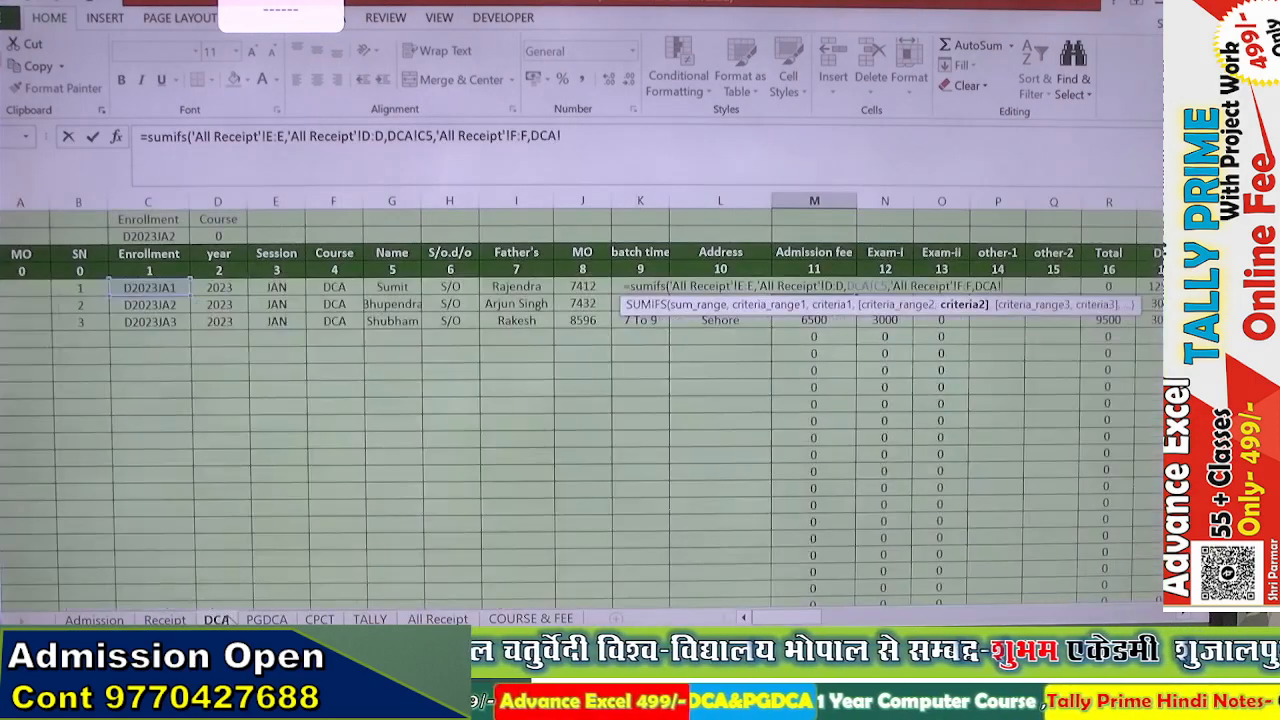
click(830, 254)
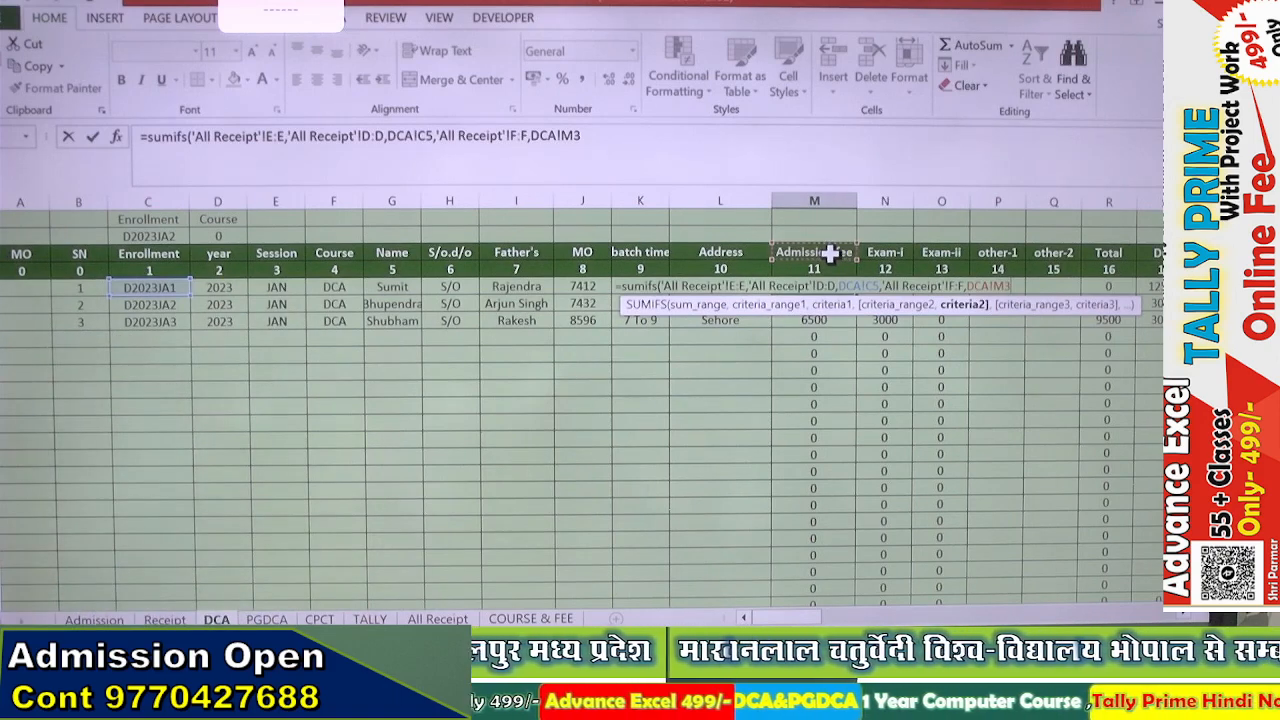
key(Return)
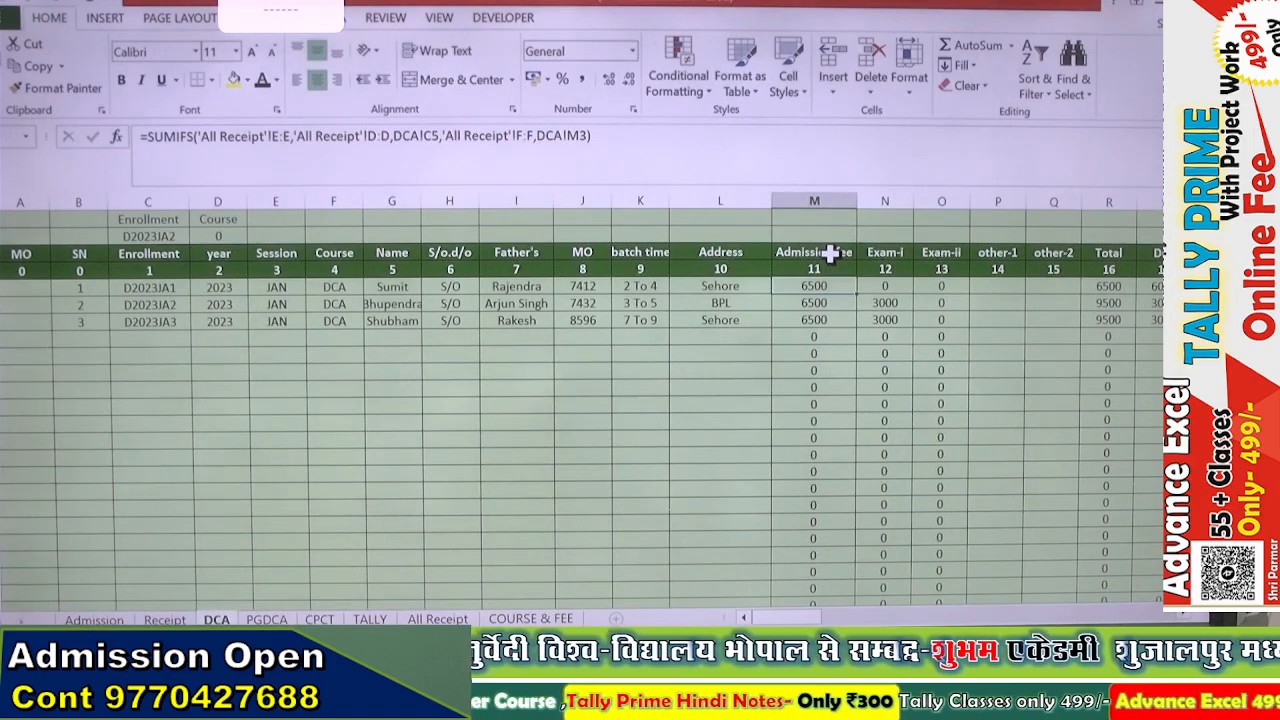
Step: Fill the Admission fee formula from M5 down its column on the DCA sheet
click(437, 619)
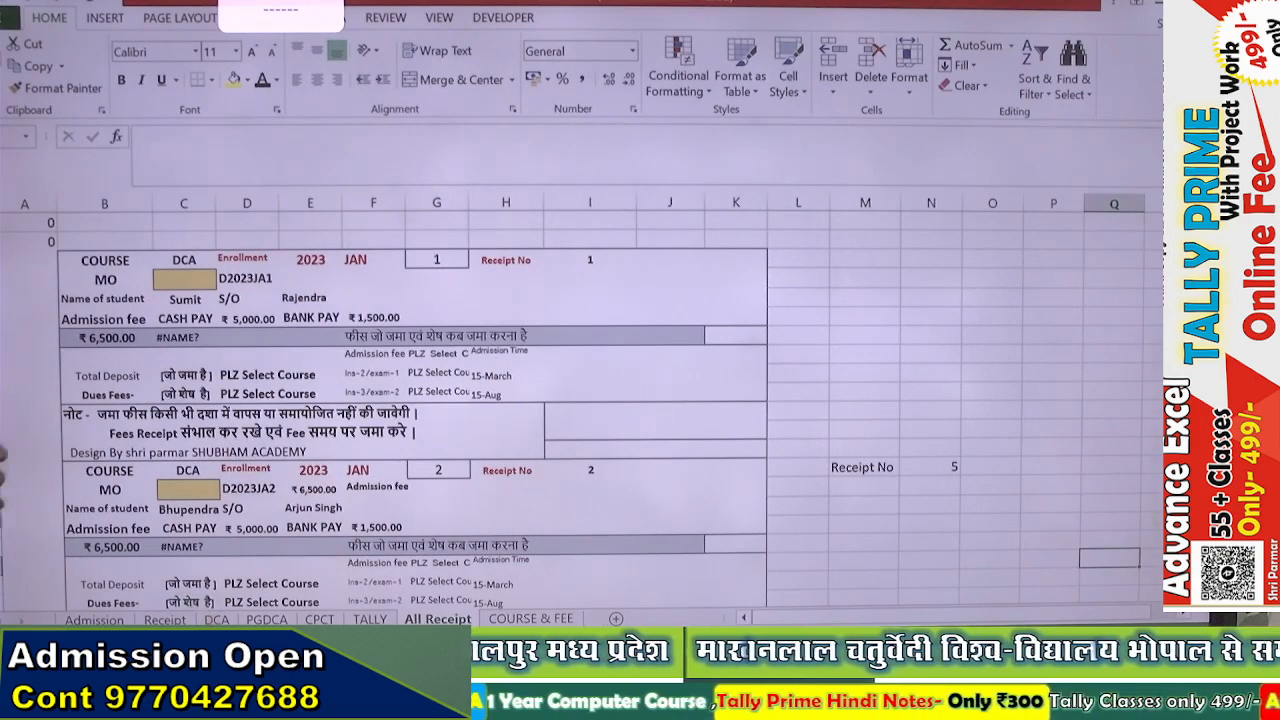
click(217, 620)
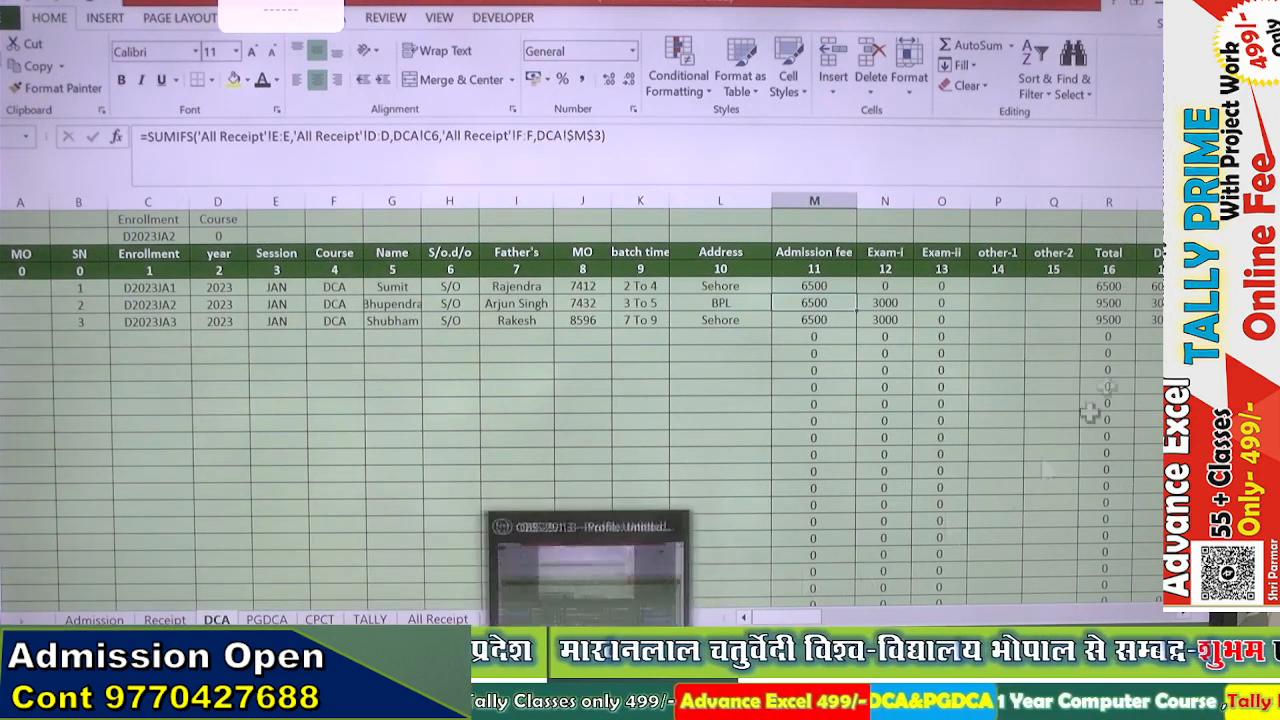
double_click(857, 294)
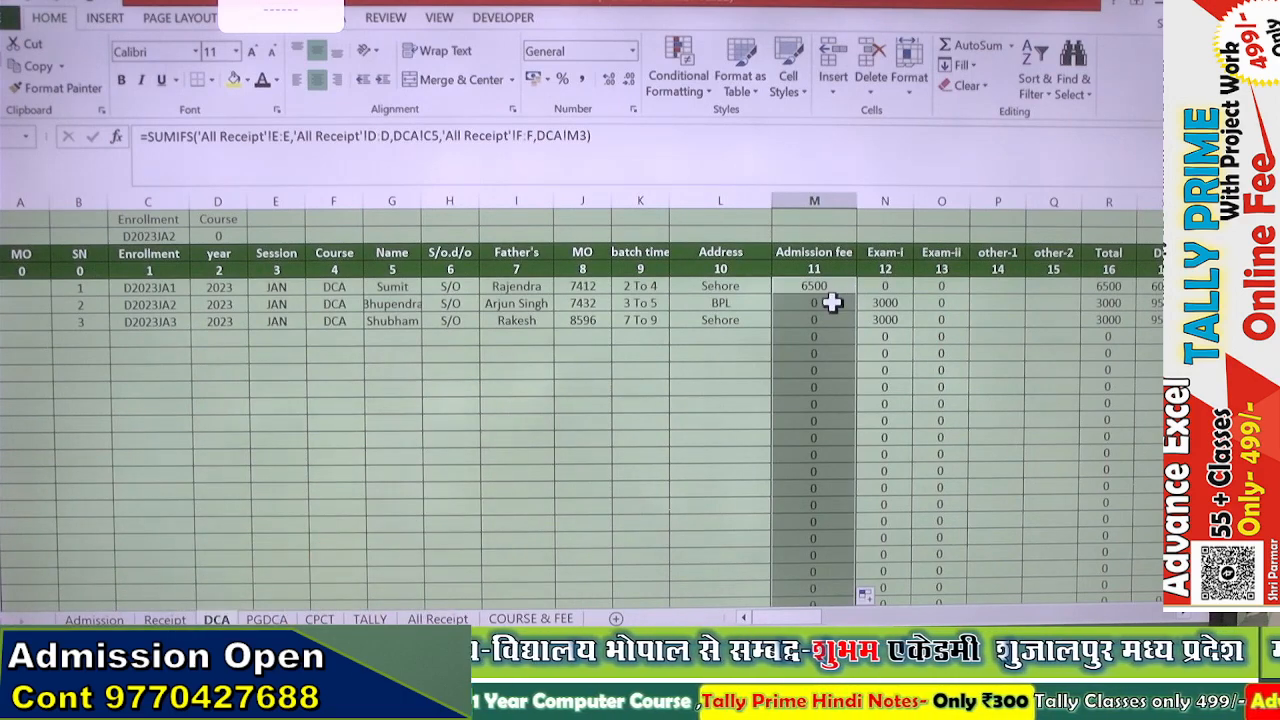
Step: Make the M3 criterion in M5's SUMIFS formula absolute as $M$3 and fill the formula down the Admission fee column
click(823, 288)
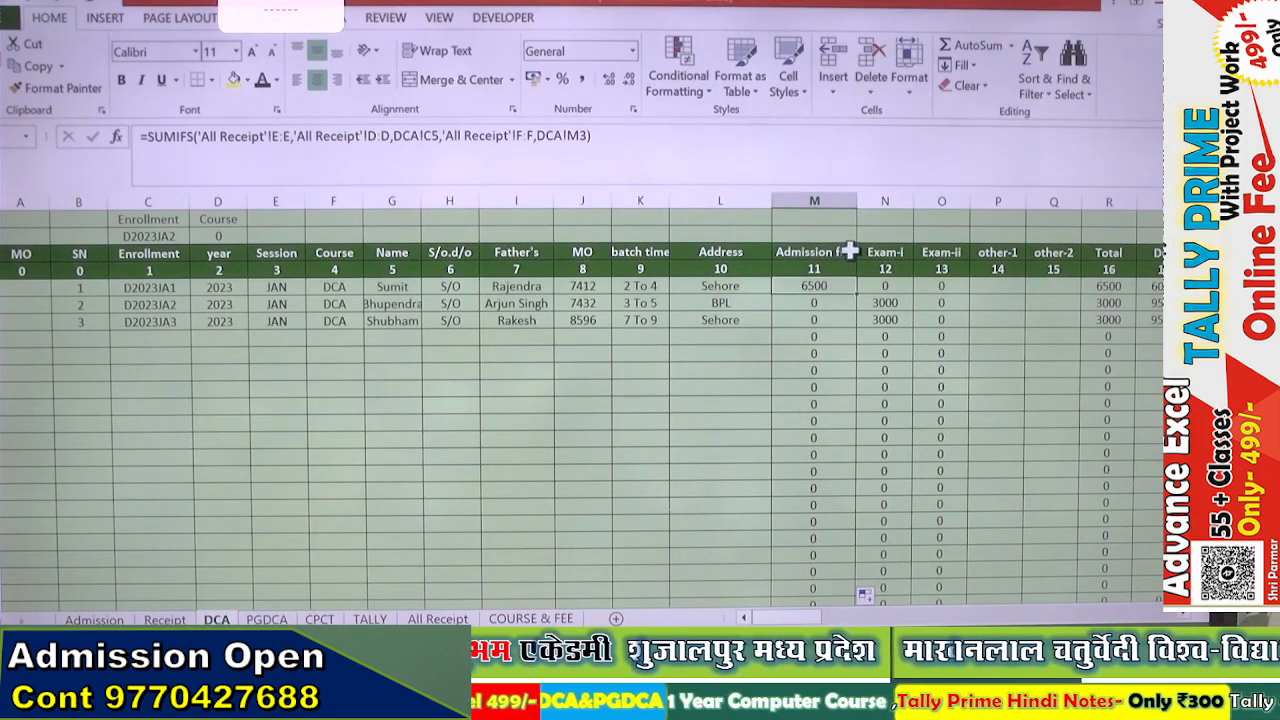
click(586, 141)
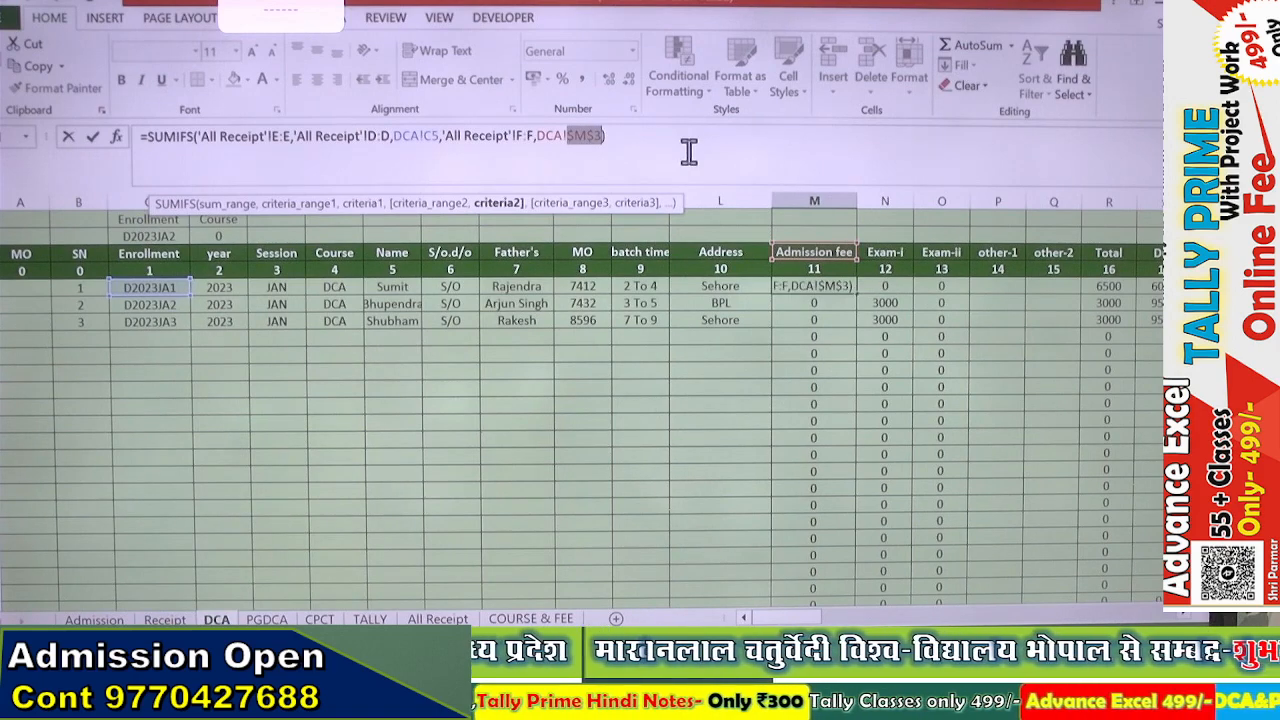
key(Return)
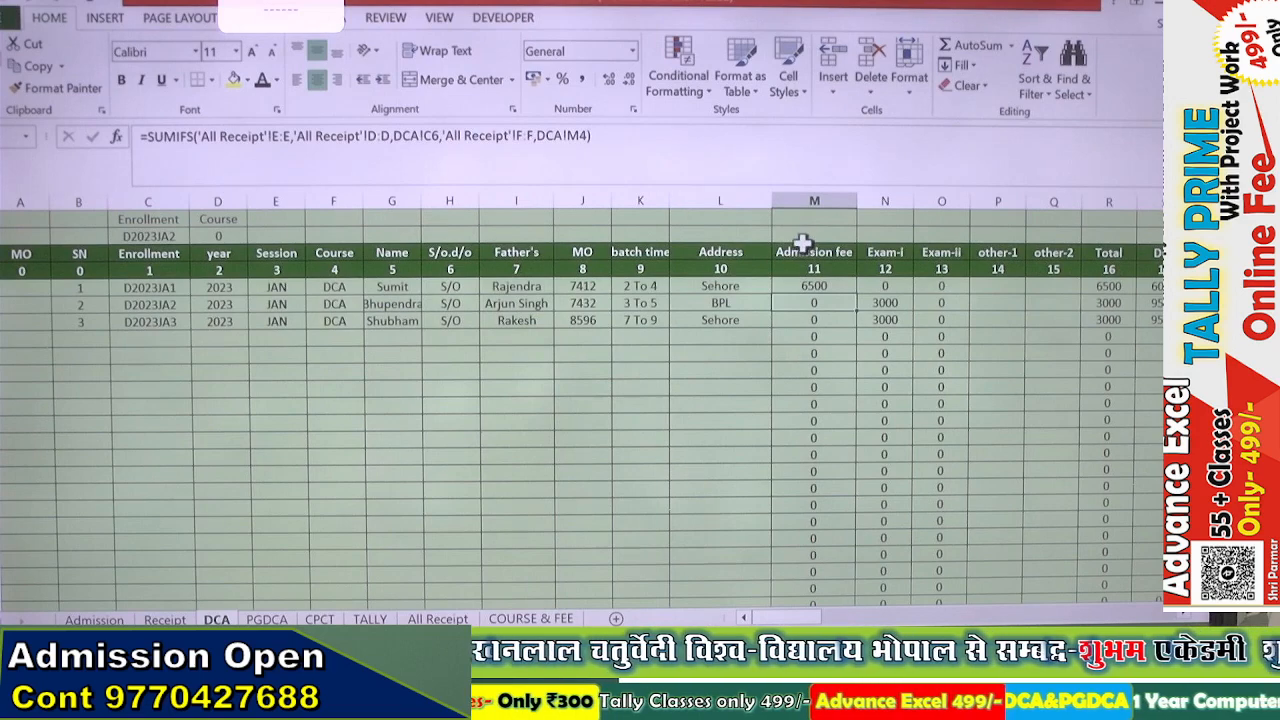
click(813, 283)
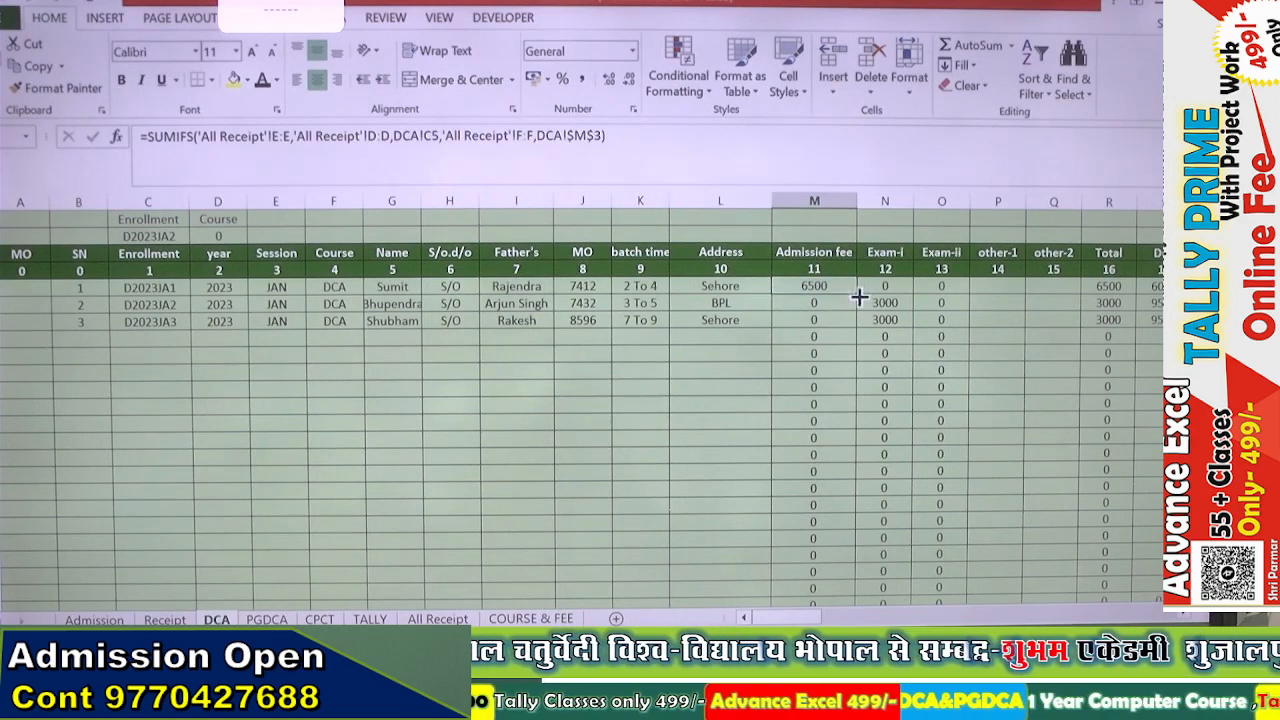
double_click(857, 295)
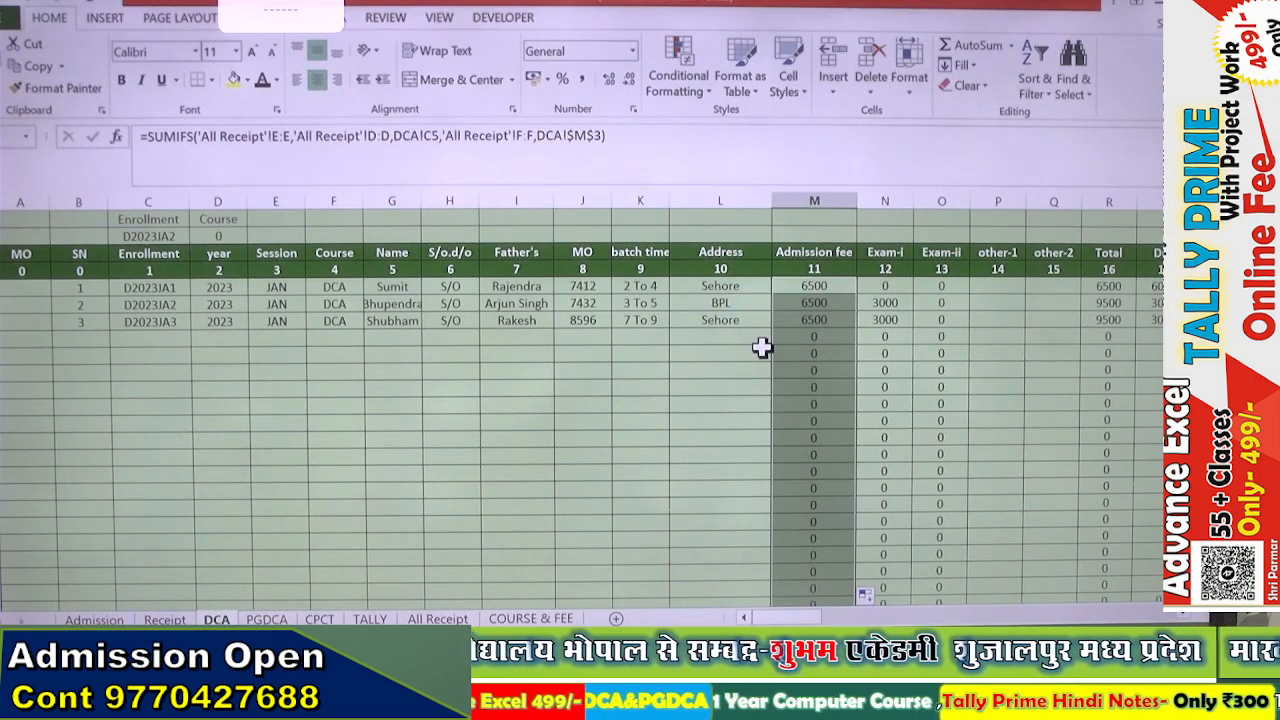
click(728, 368)
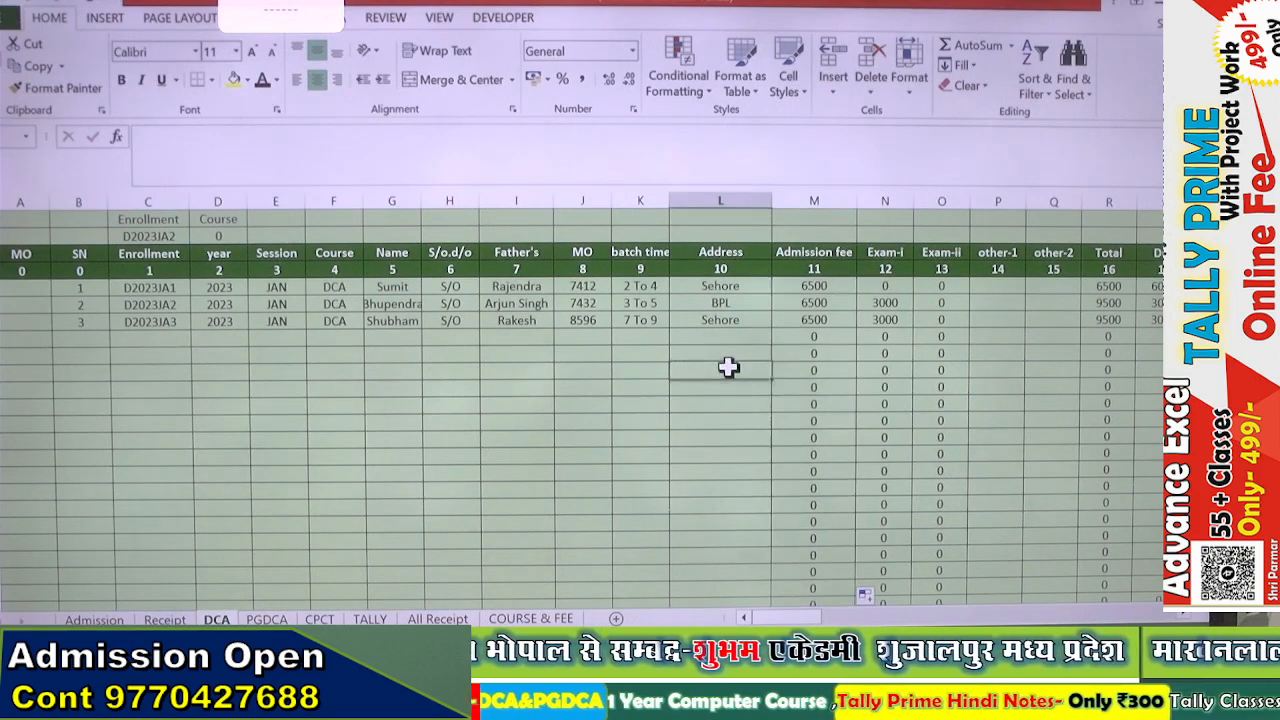
Step: Review the admission fee receipts stored on the All Receipt sheet
click(437, 618)
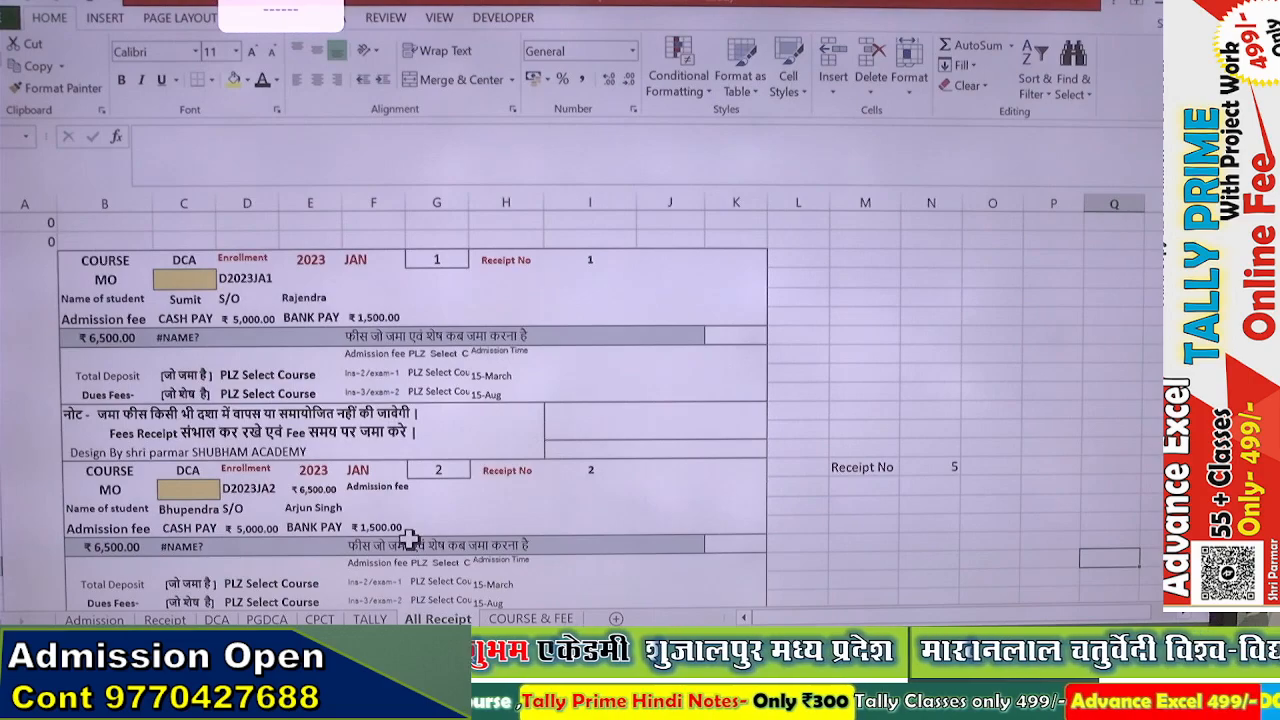
scroll(629, 432, down, 4)
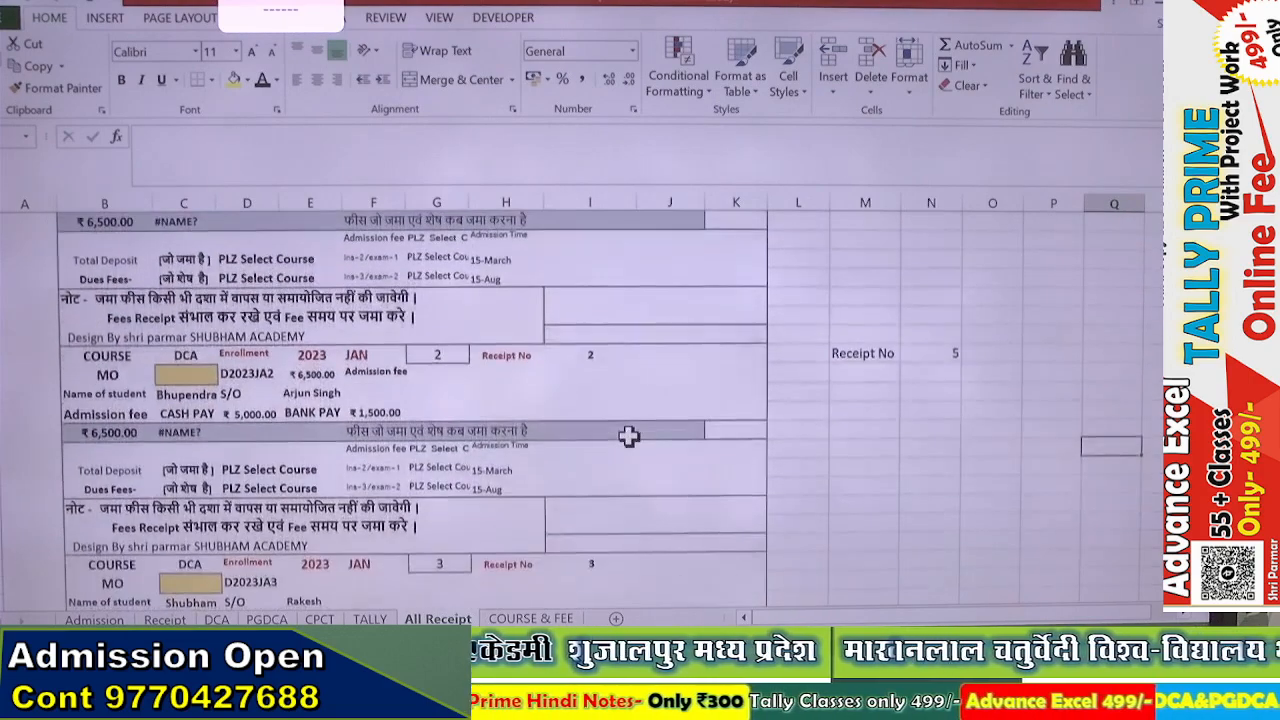
scroll(629, 436, down, 1)
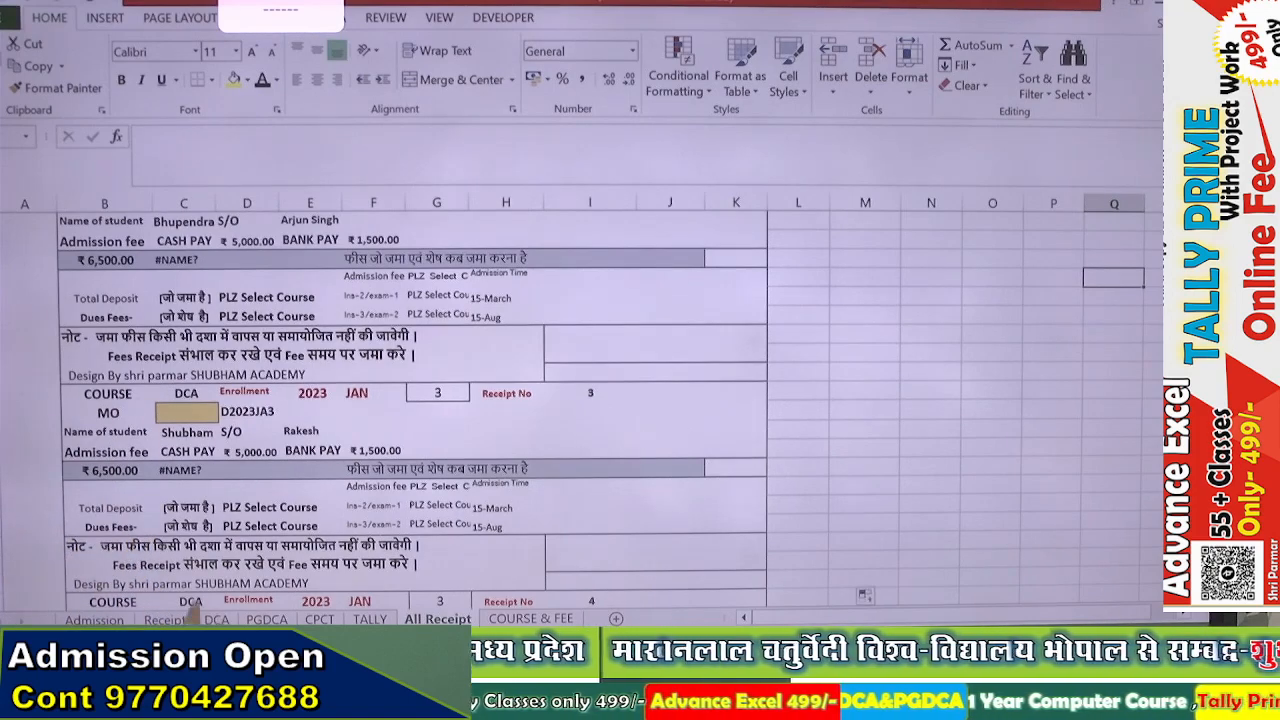
Step: Clear the existing SUMIFS formula from the first student's Exam-i cell, N5, on the DCA sheet
click(212, 619)
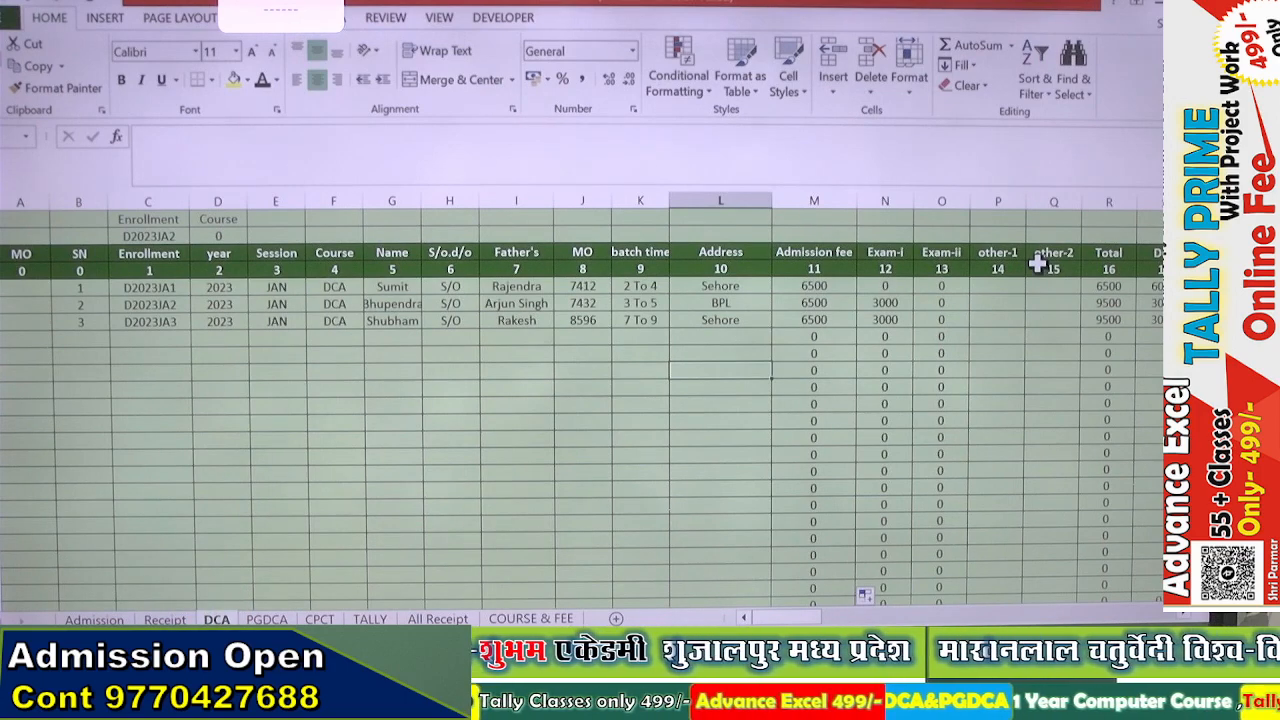
click(900, 290)
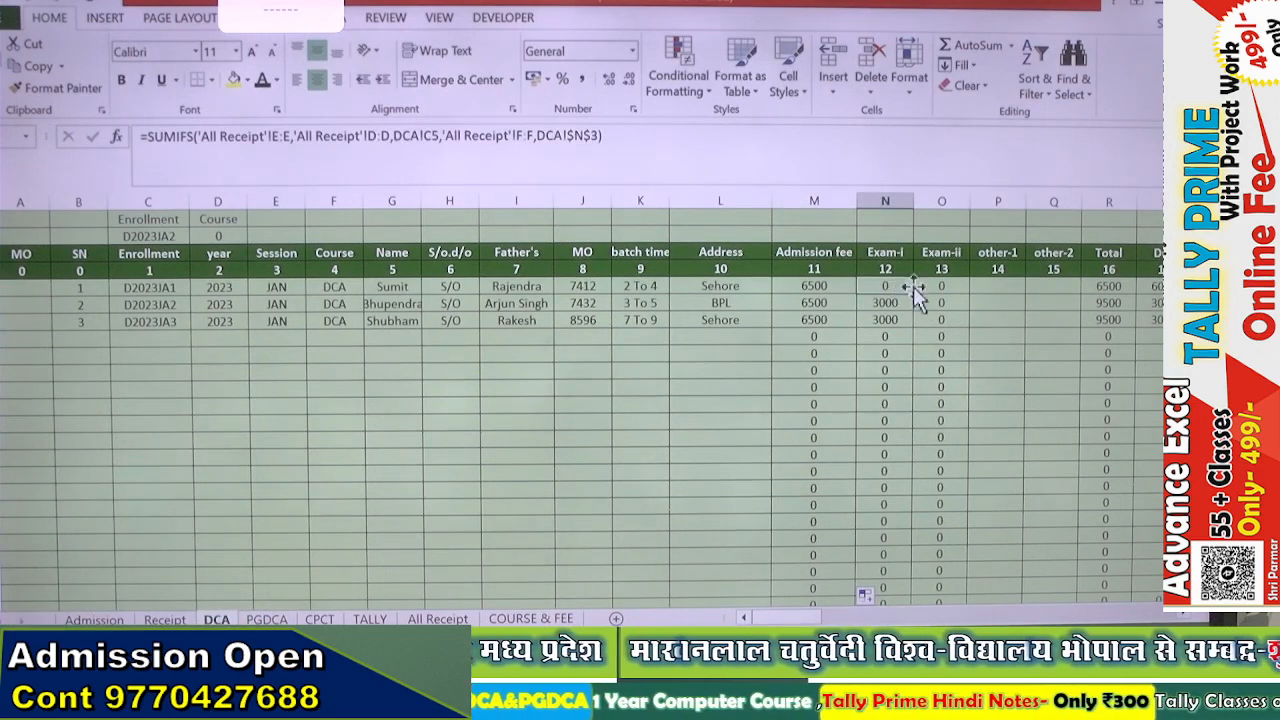
click(610, 140)
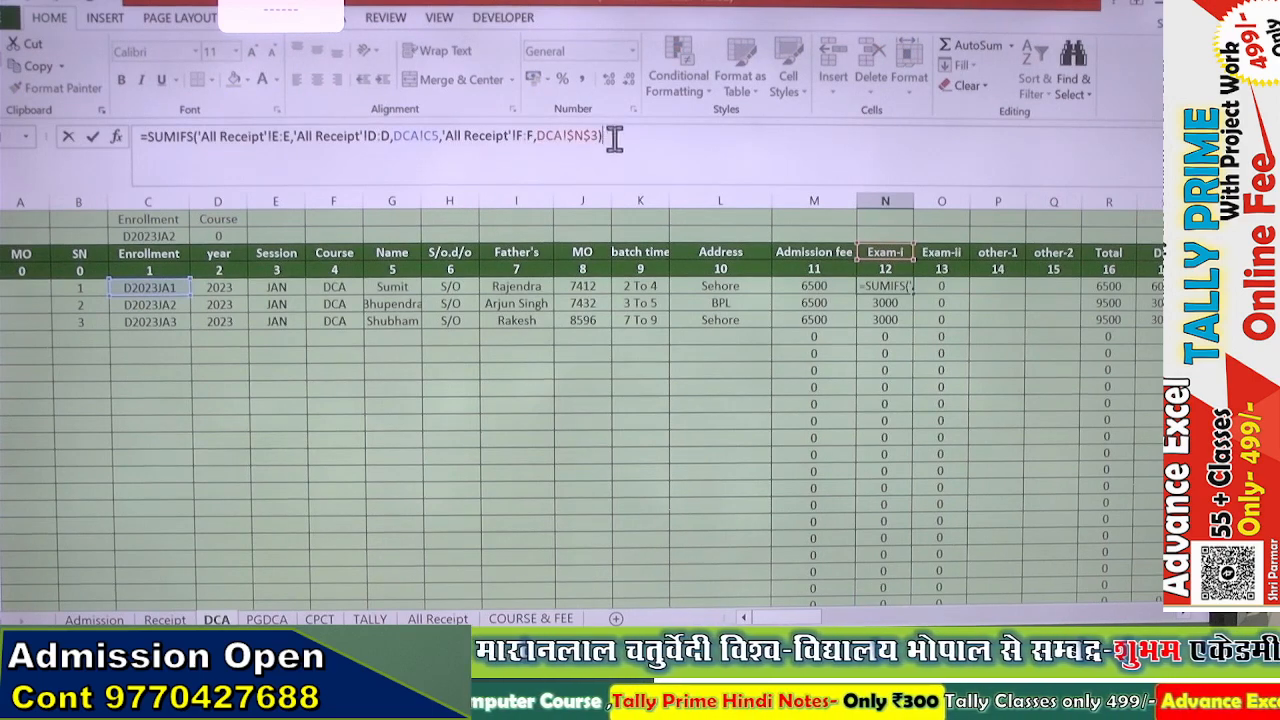
drag(614, 139, 155, 125)
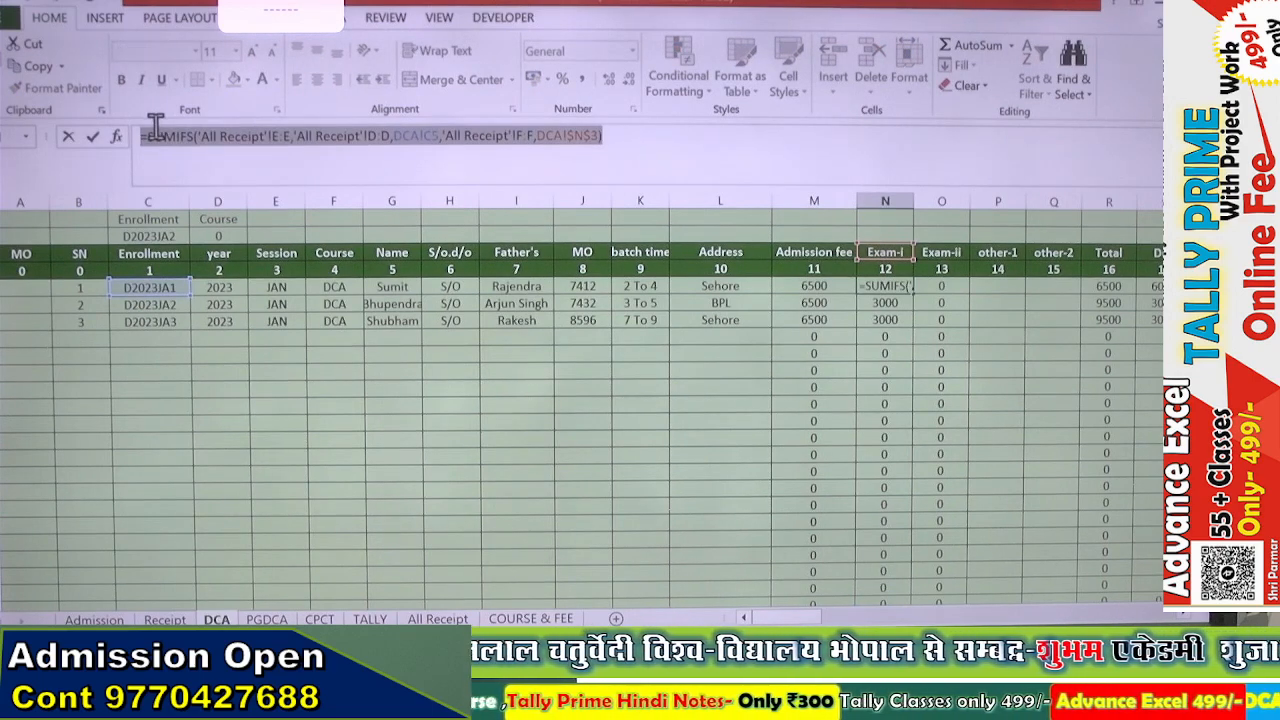
key(BackSpace)
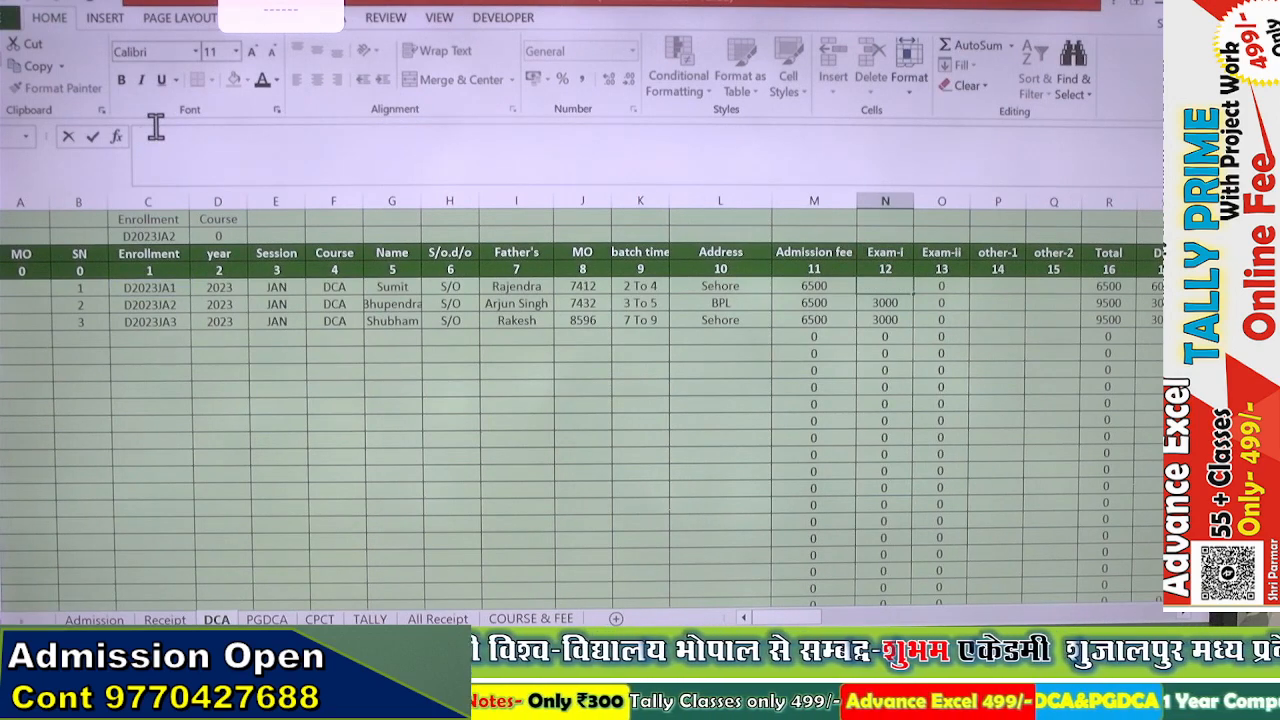
Step: Examine the fee type, amount and receipt number of the saved receipts on All Receipt, and check the Receipt form
click(437, 619)
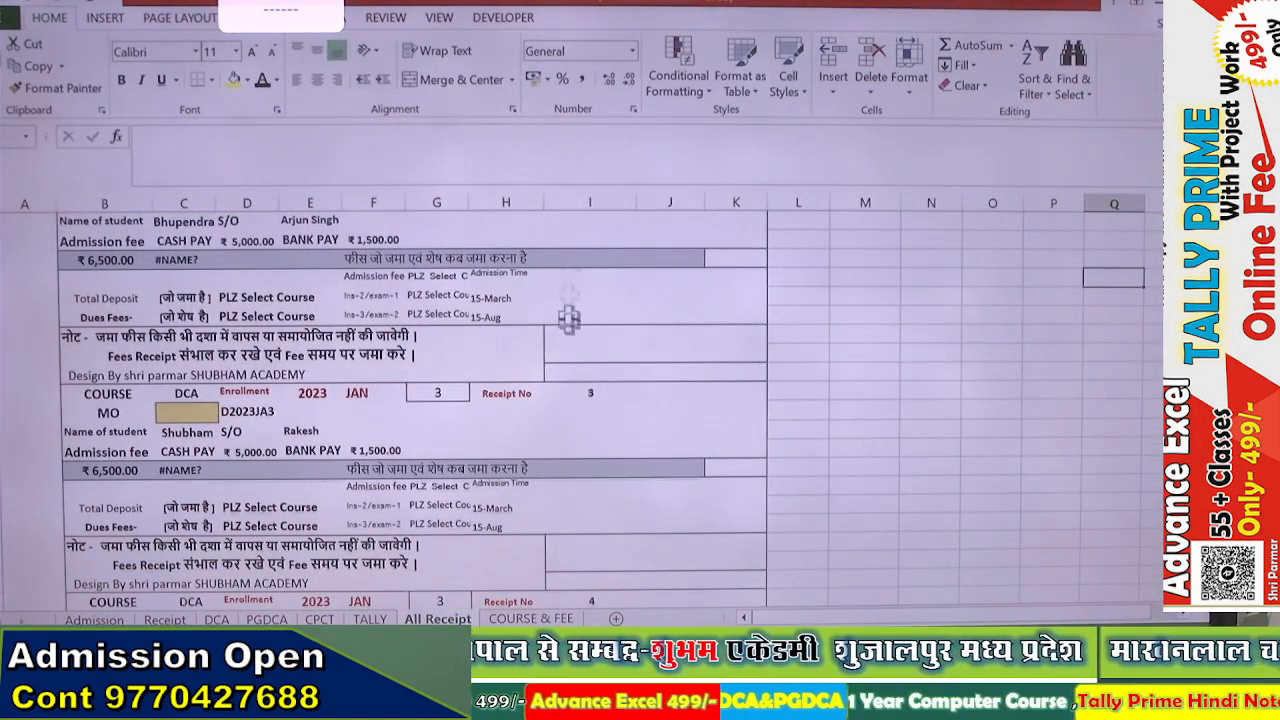
scroll(572, 320, up, 4)
scroll(577, 293, down, 4)
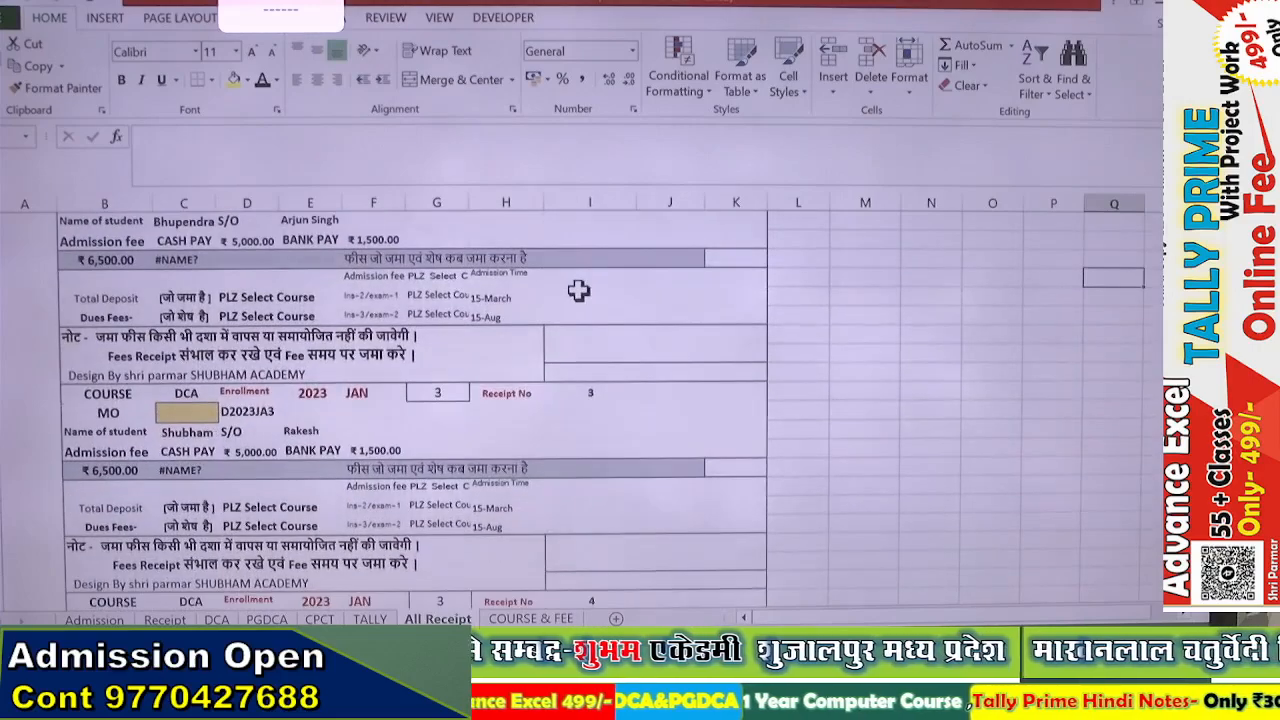
scroll(578, 290, down, 8)
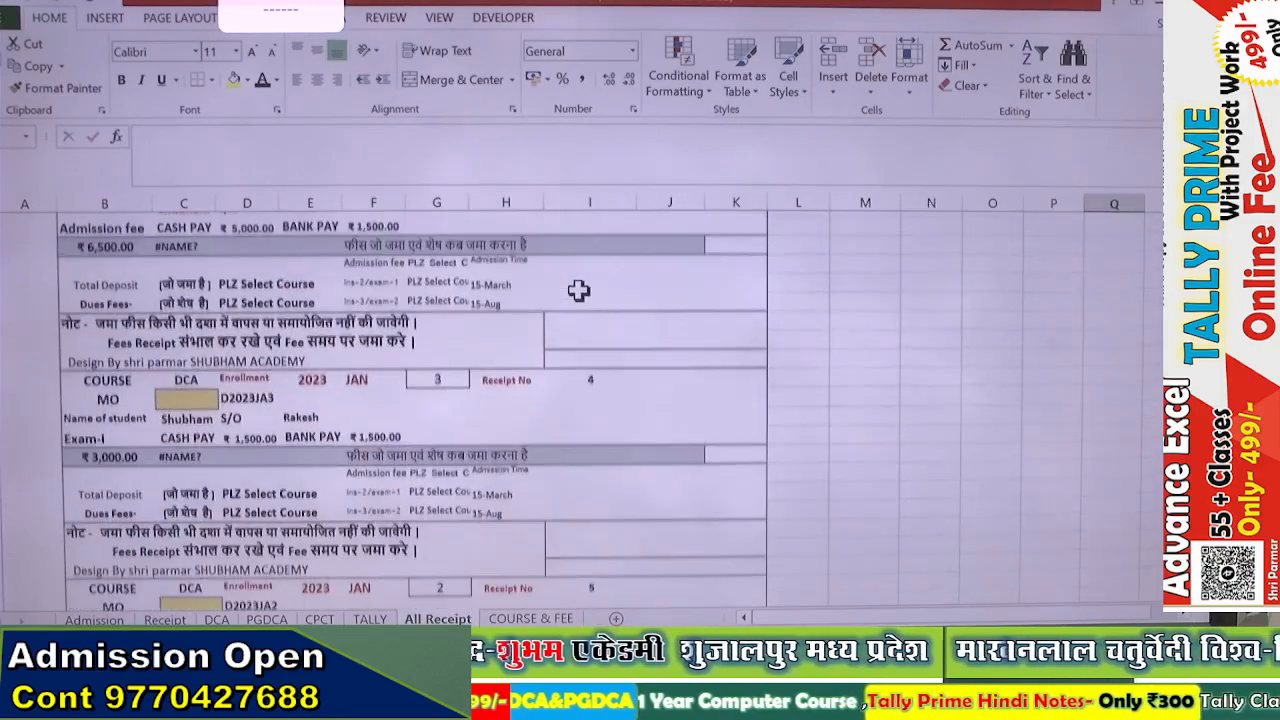
scroll(578, 290, down, 5)
scroll(578, 290, up, 6)
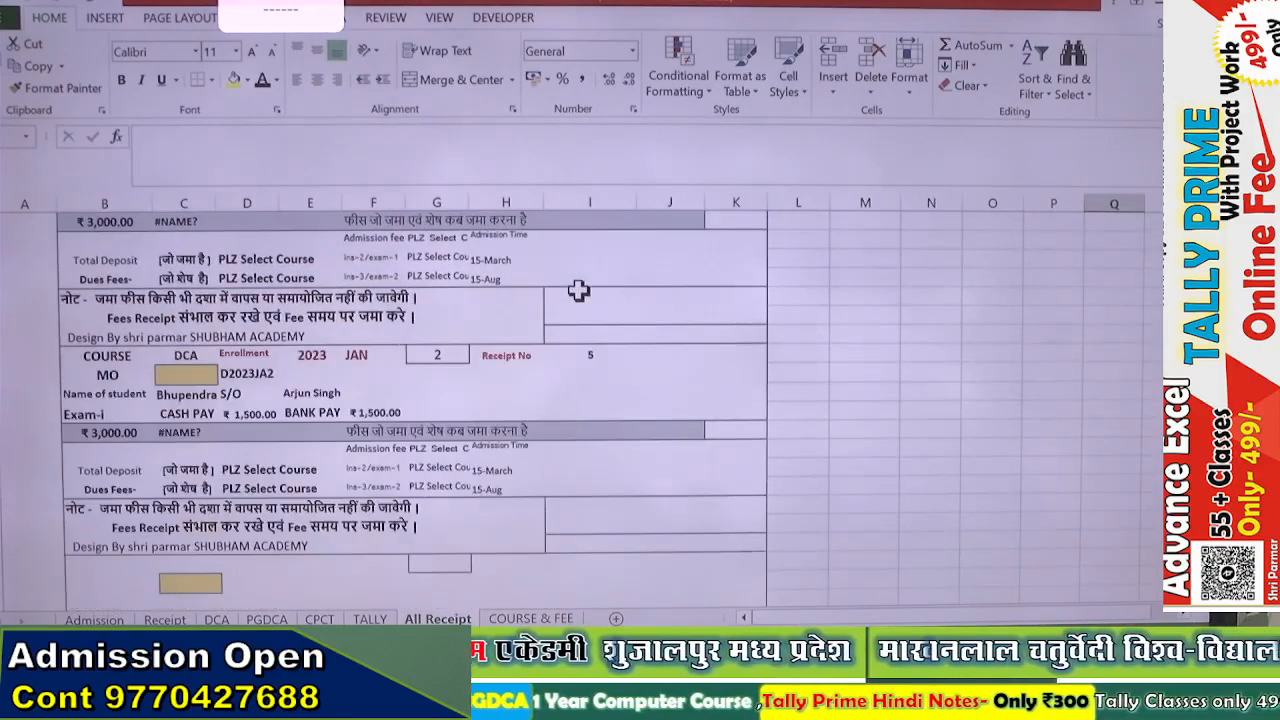
scroll(578, 290, up, 4)
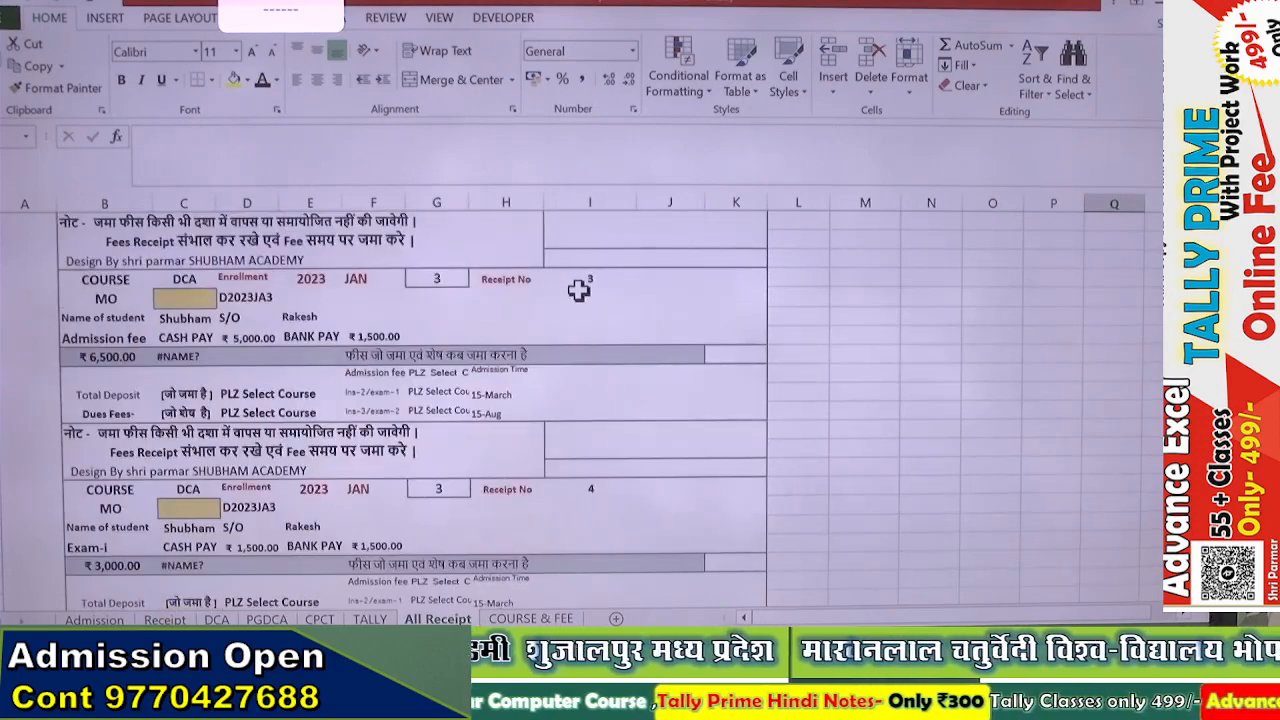
scroll(578, 290, up, 4)
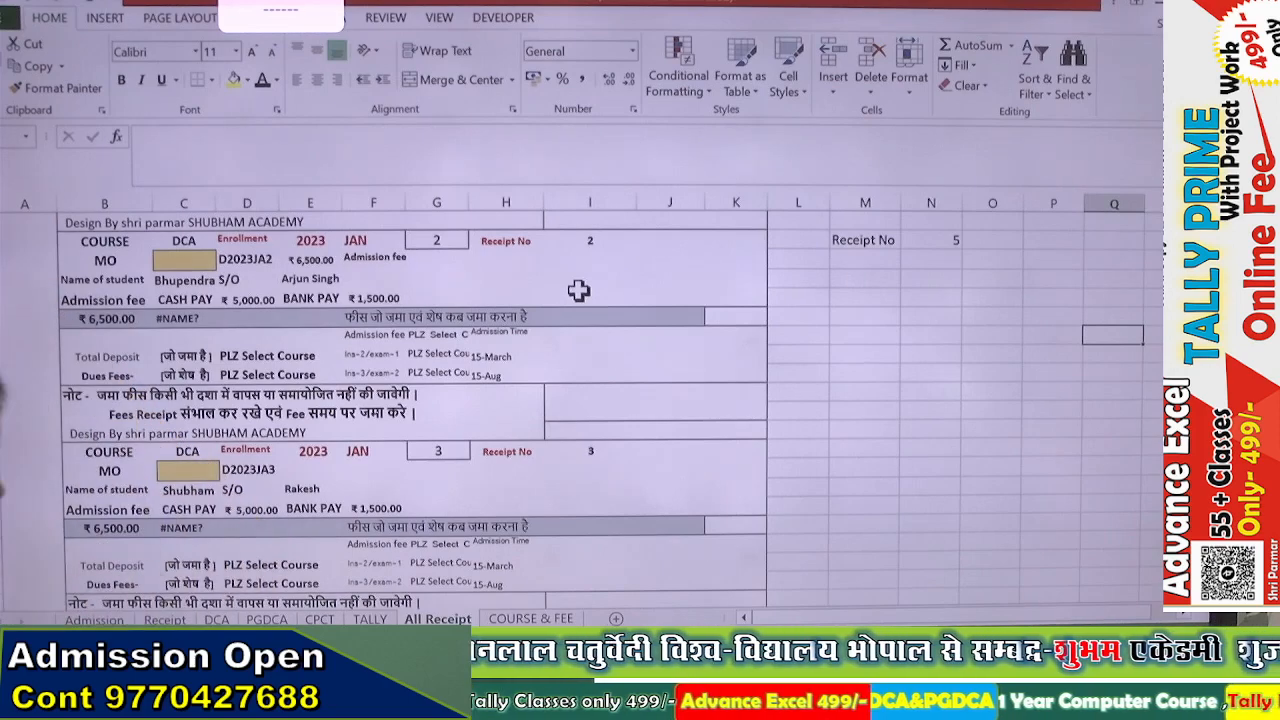
click(164, 619)
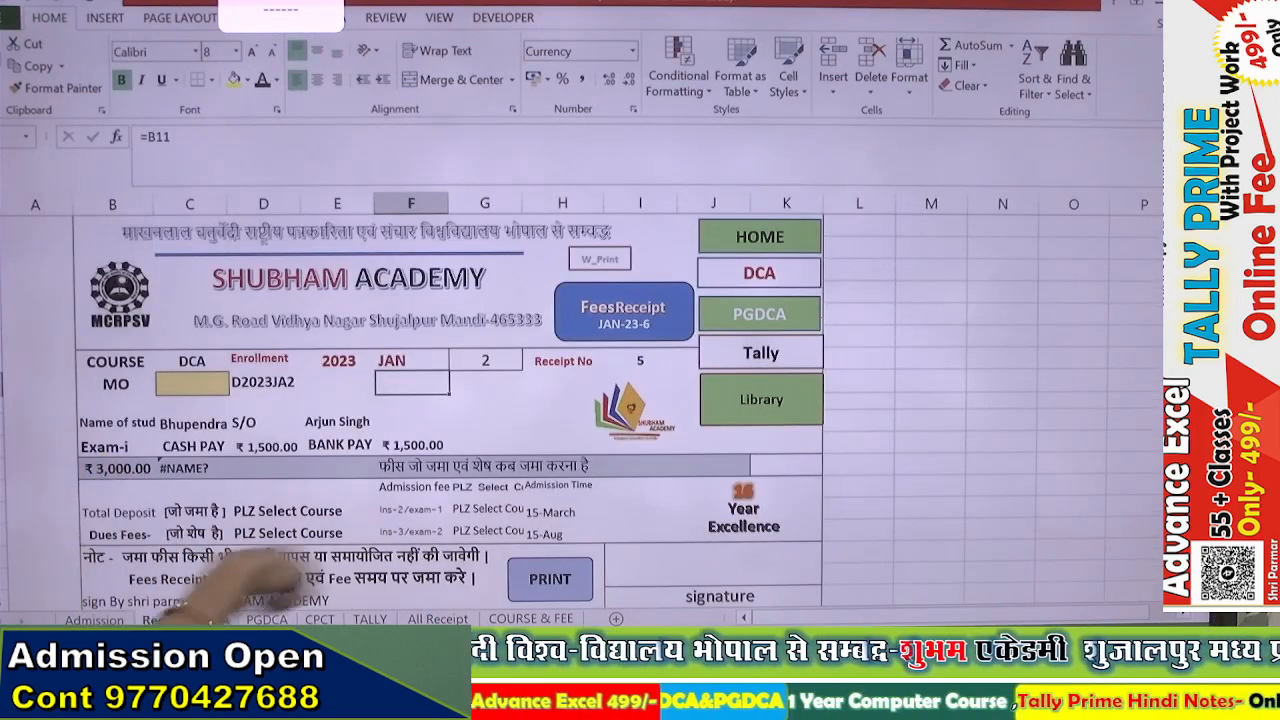
click(437, 619)
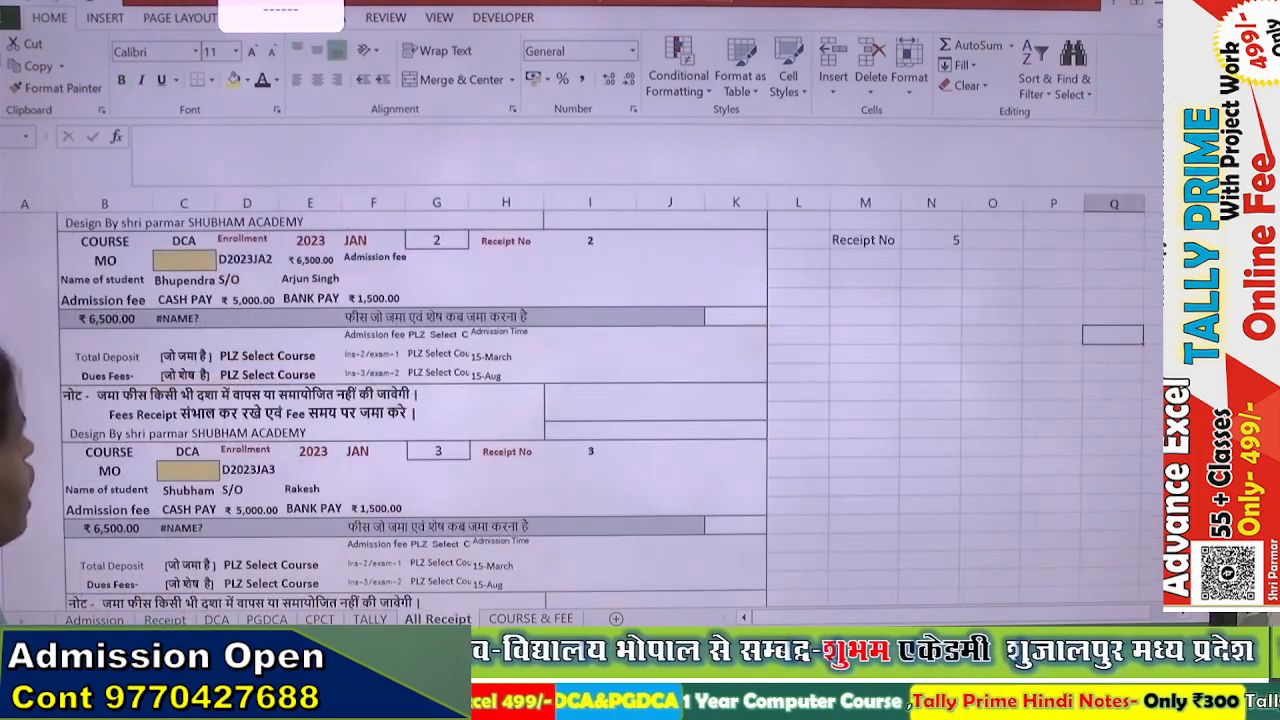
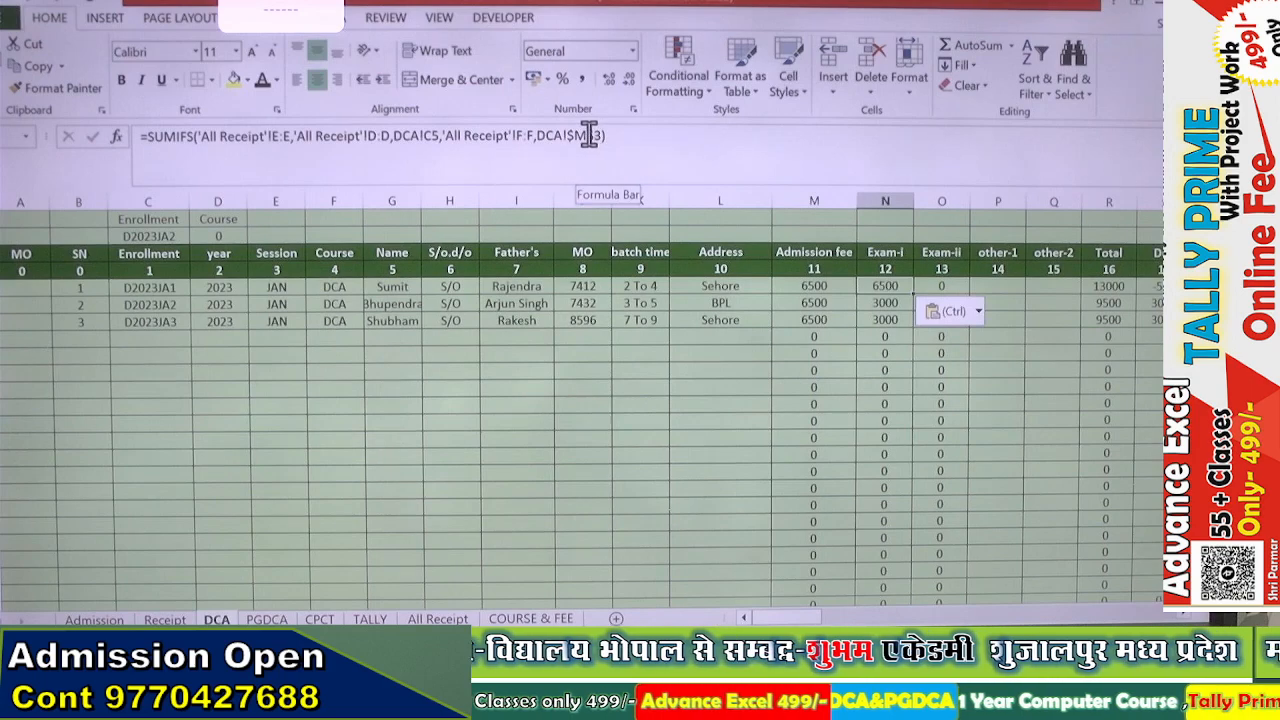
Step: Change the second criterion of the SUMIFS formula in Exam-i cell N5 to $N$3
click(589, 135)
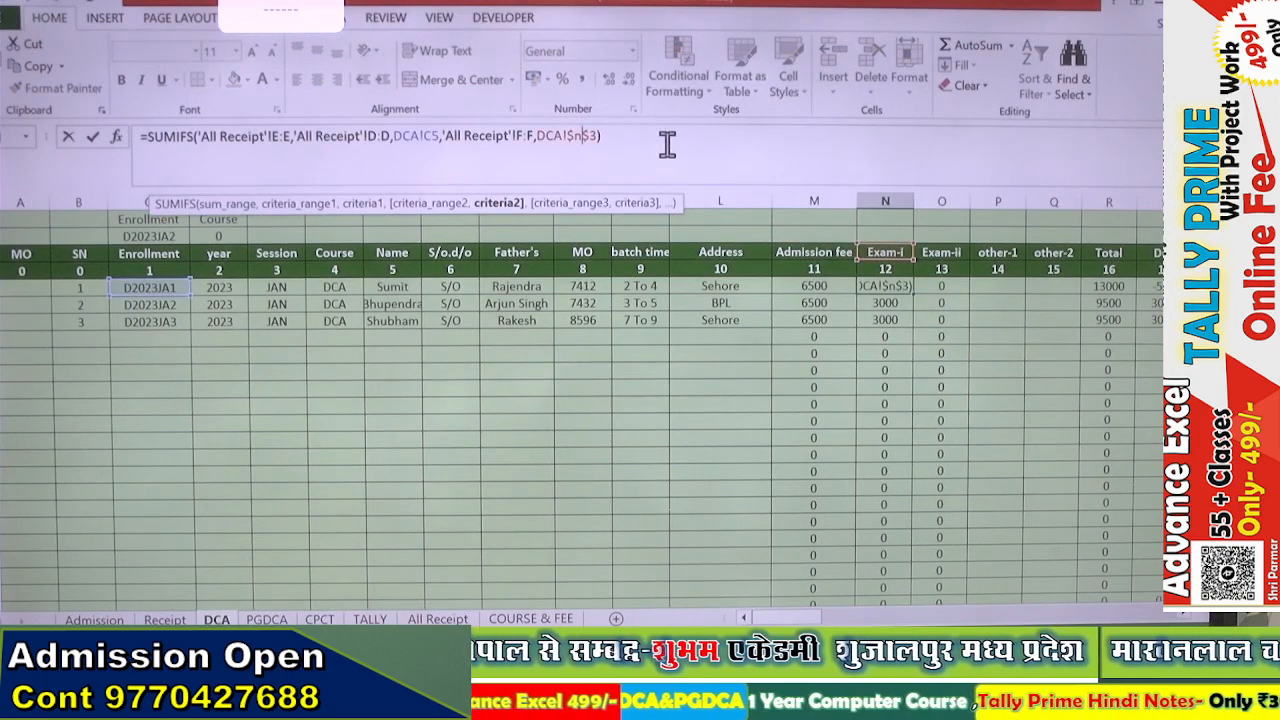
key(Return)
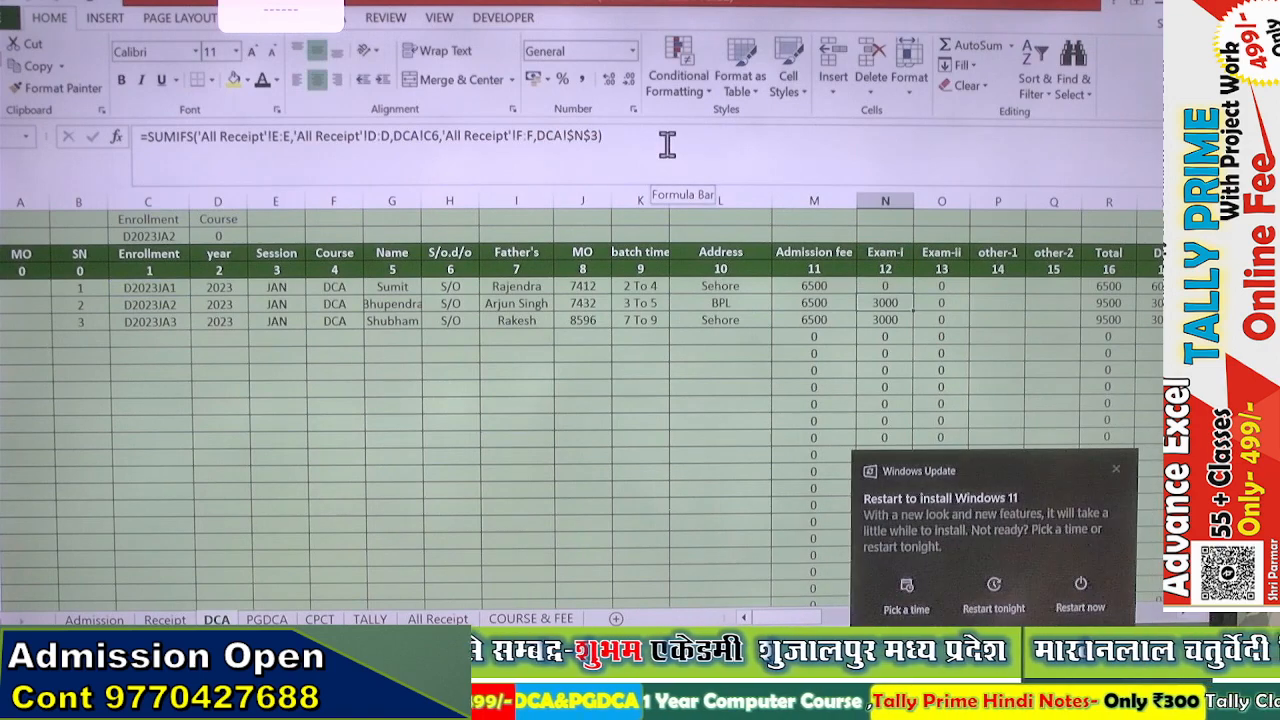
Step: Dismiss the Windows Update notice and fill the SUMIFS formula from N5 down the Exam-i column of the DCA sheet
click(1117, 468)
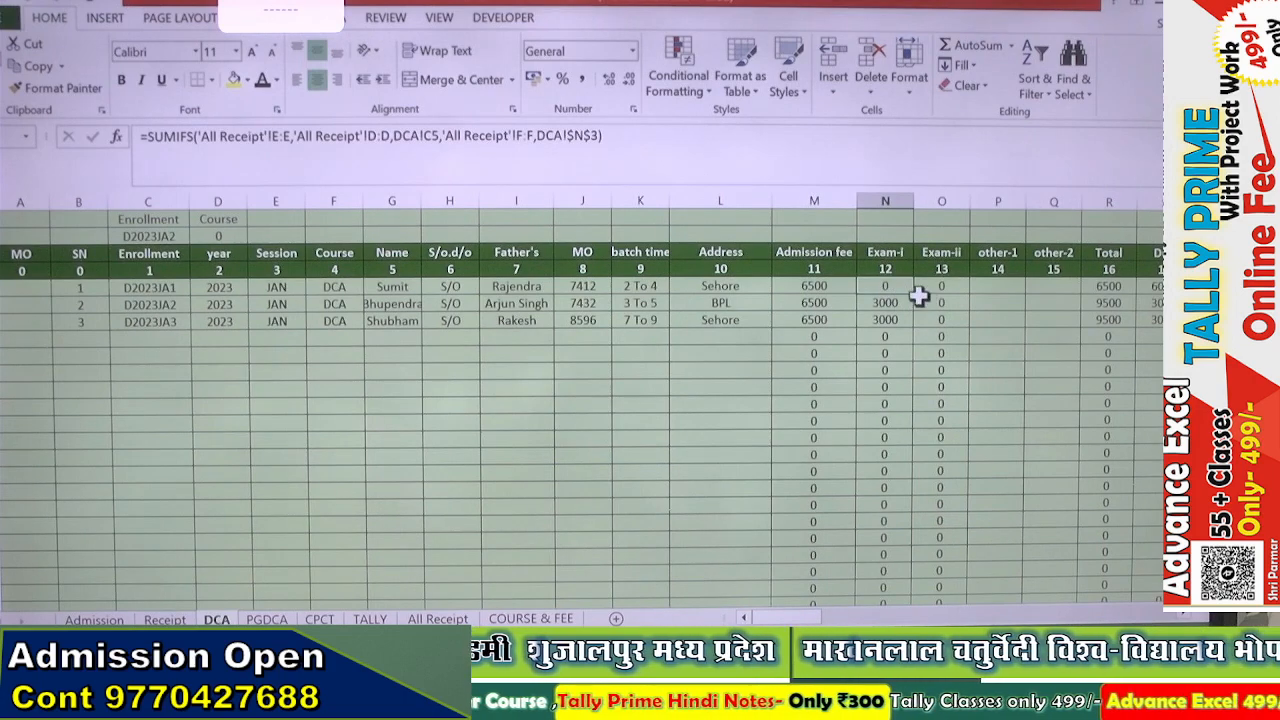
double_click(915, 295)
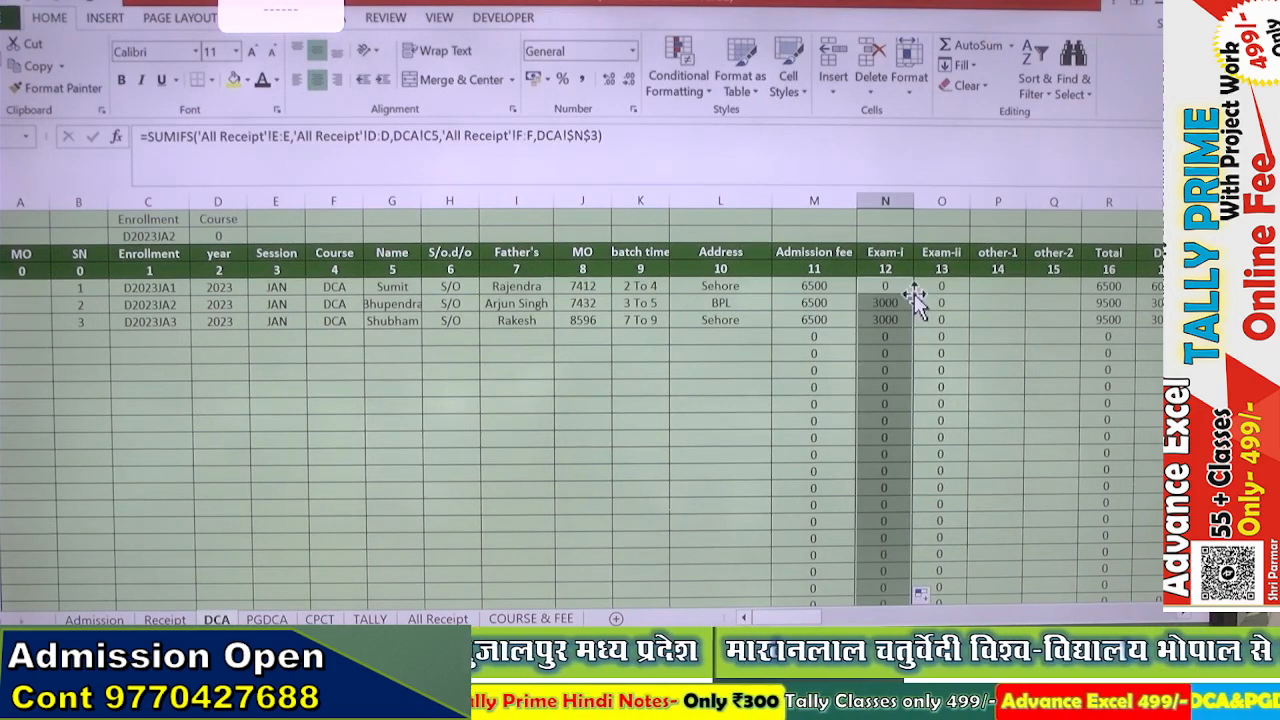
click(776, 375)
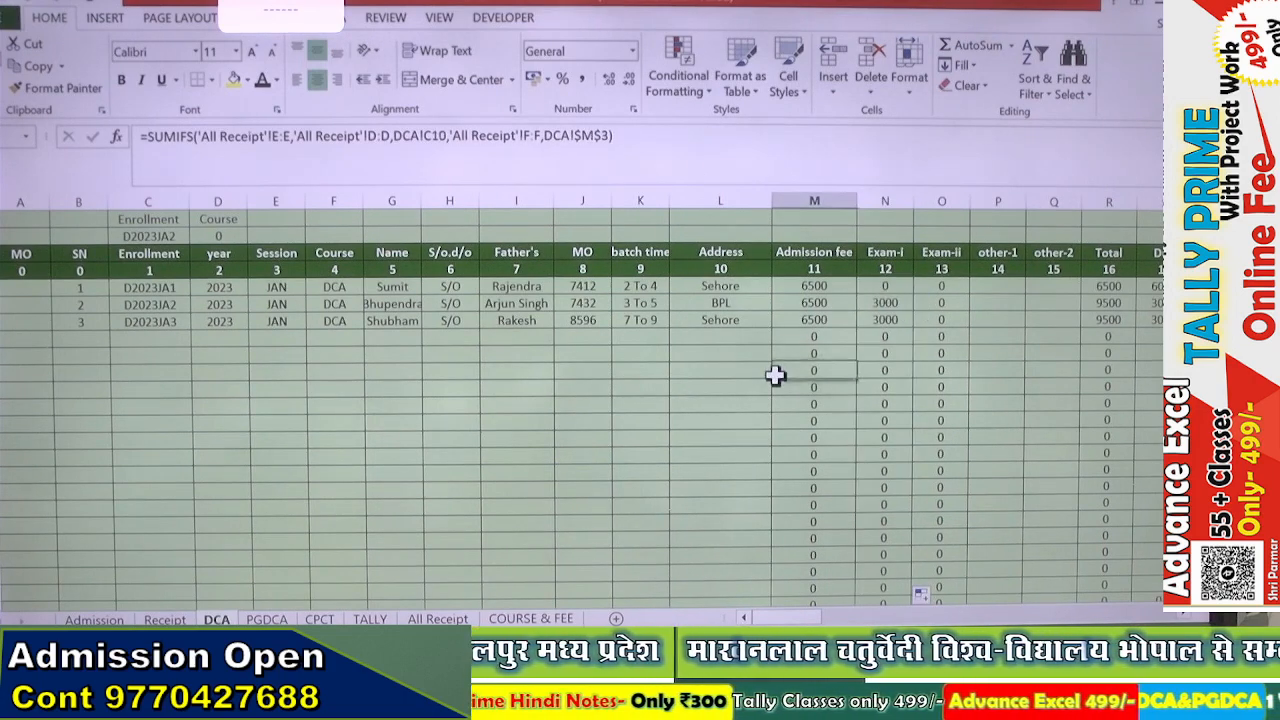
click(900, 302)
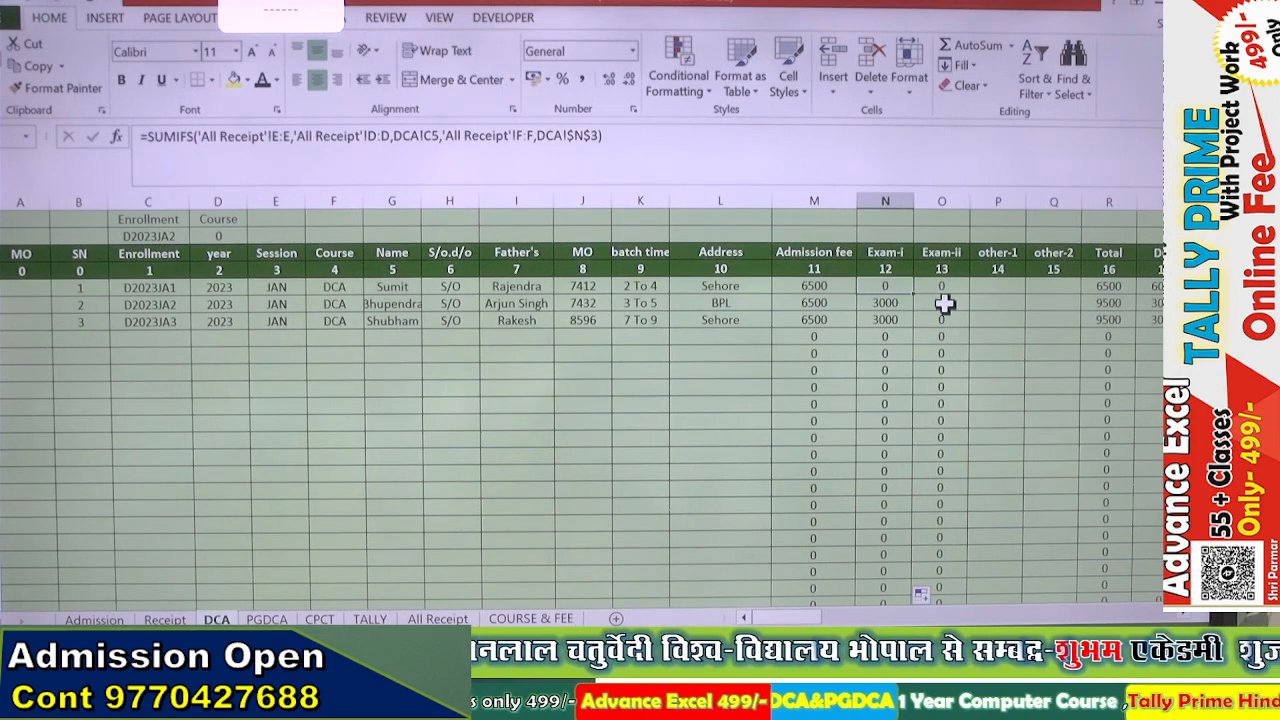
Step: Issue an Exam-i receipt for student number 1 from the Receipt sheet, cancel the password request, and check the saved copy on All Receipt
click(160, 618)
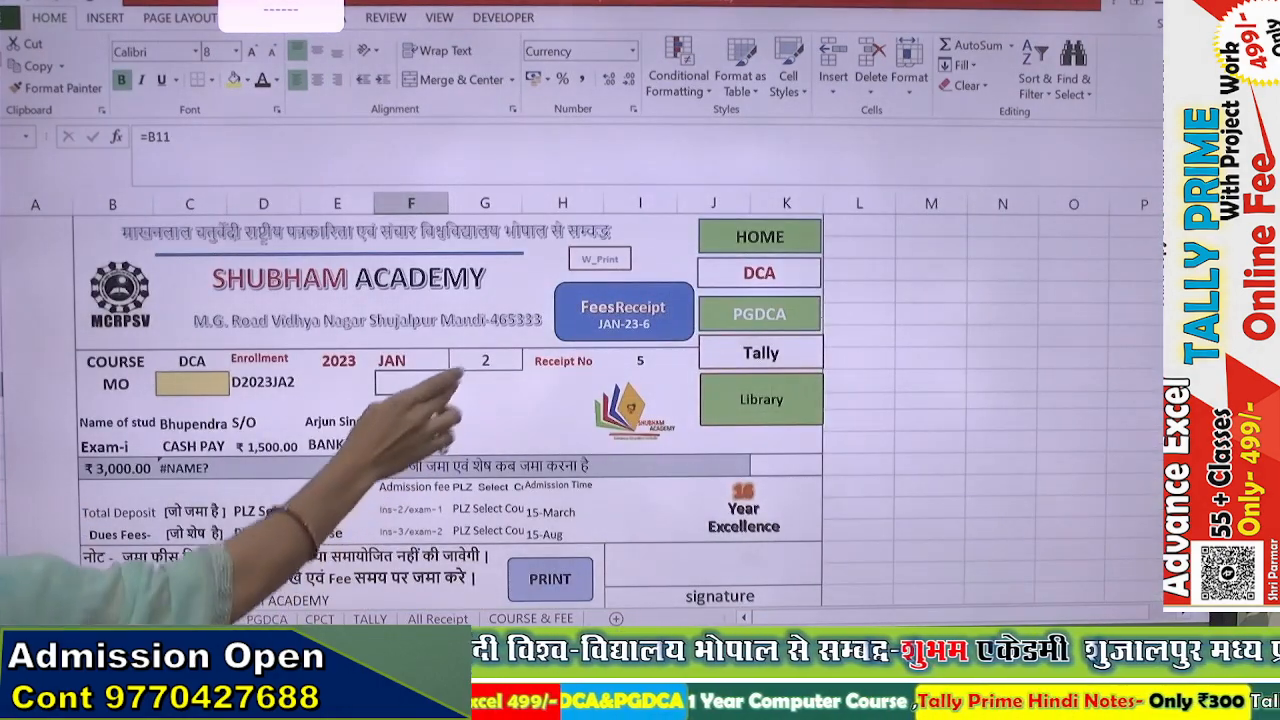
click(485, 360)
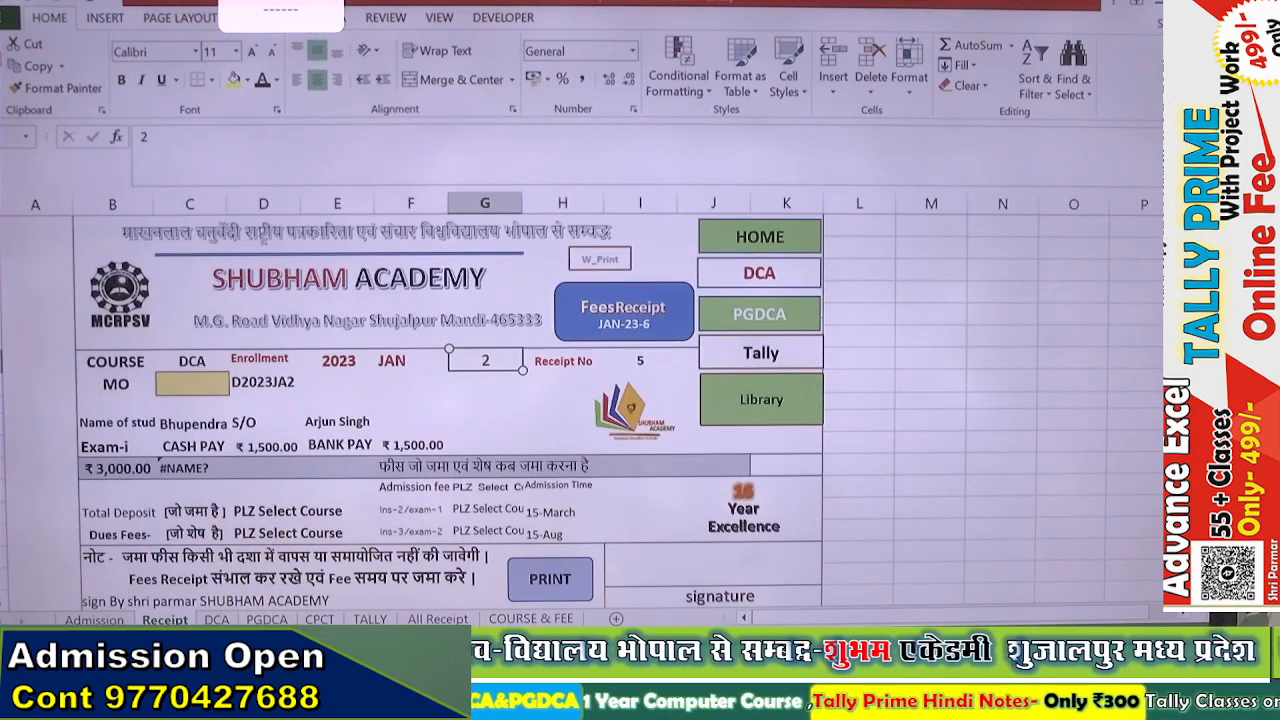
text(1)
key(Return)
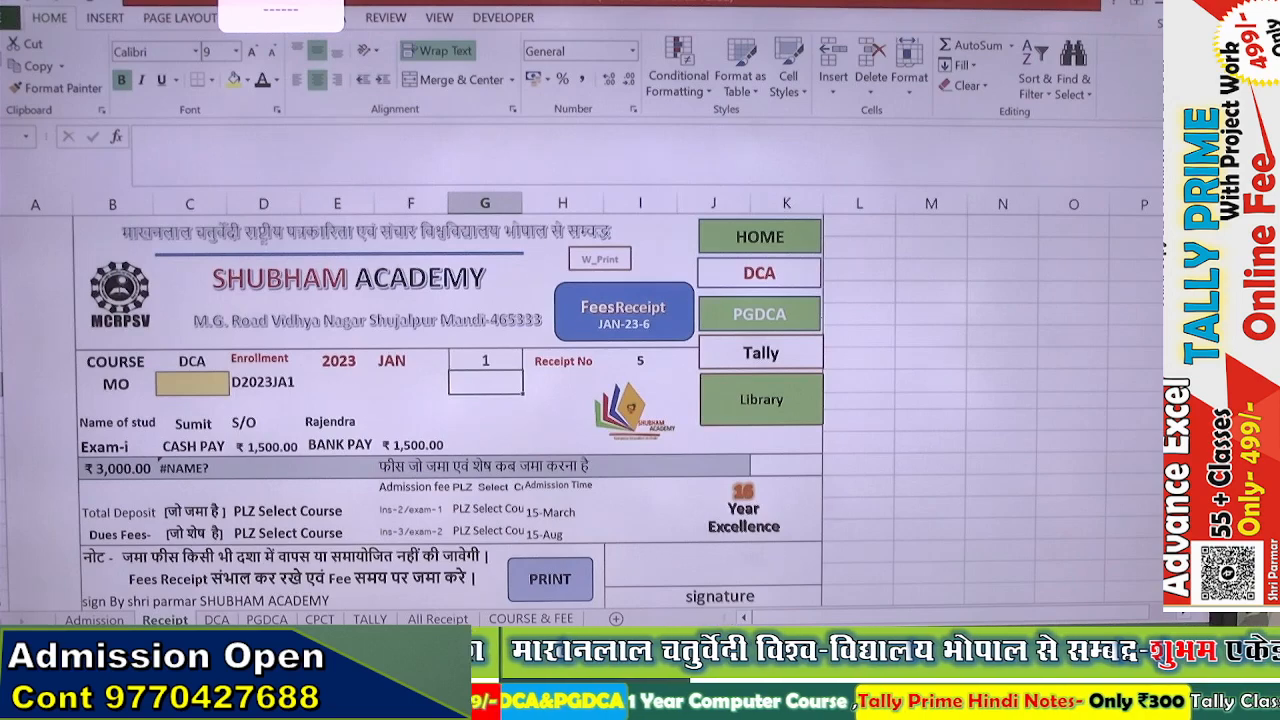
scroll(720, 600, down, 1)
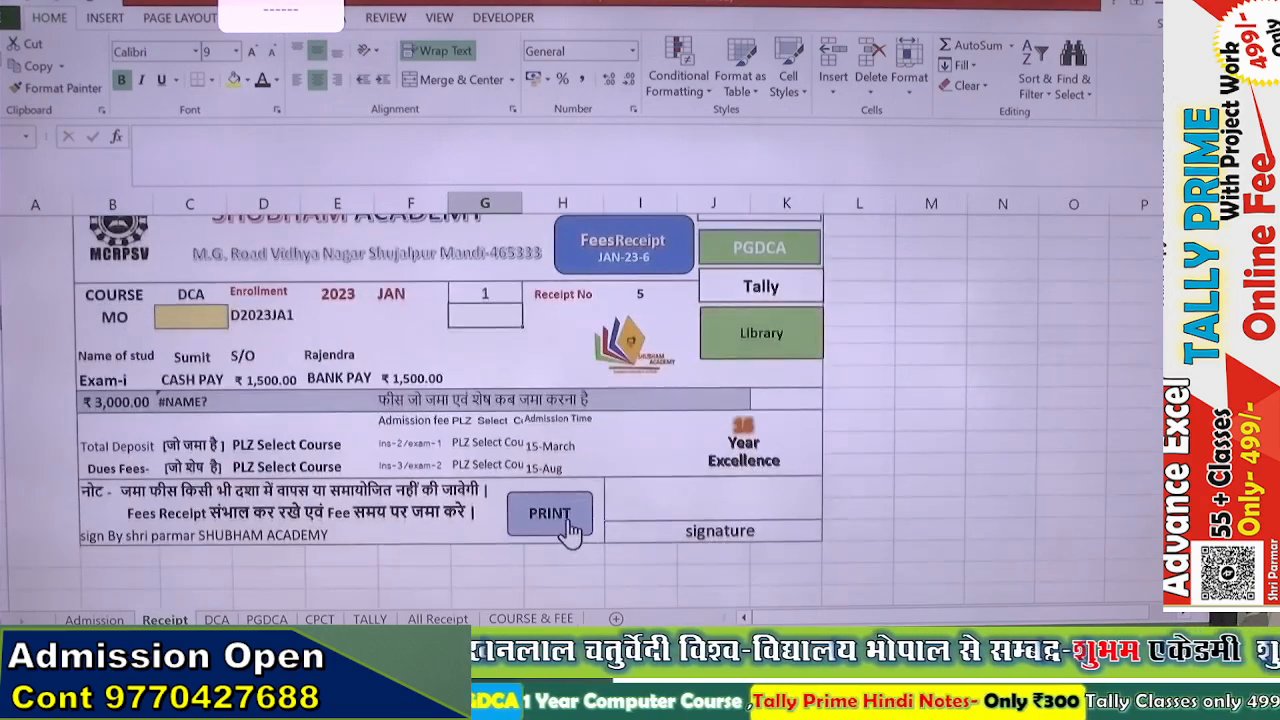
click(560, 519)
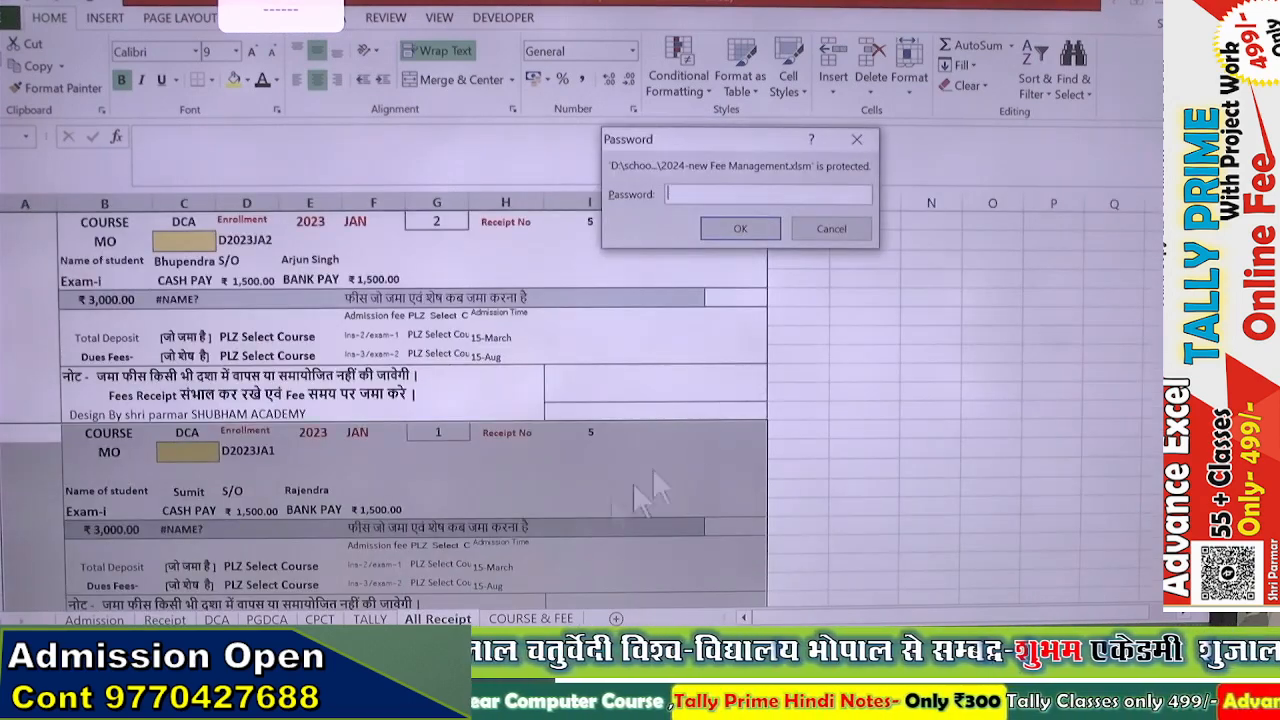
click(831, 229)
click(412, 619)
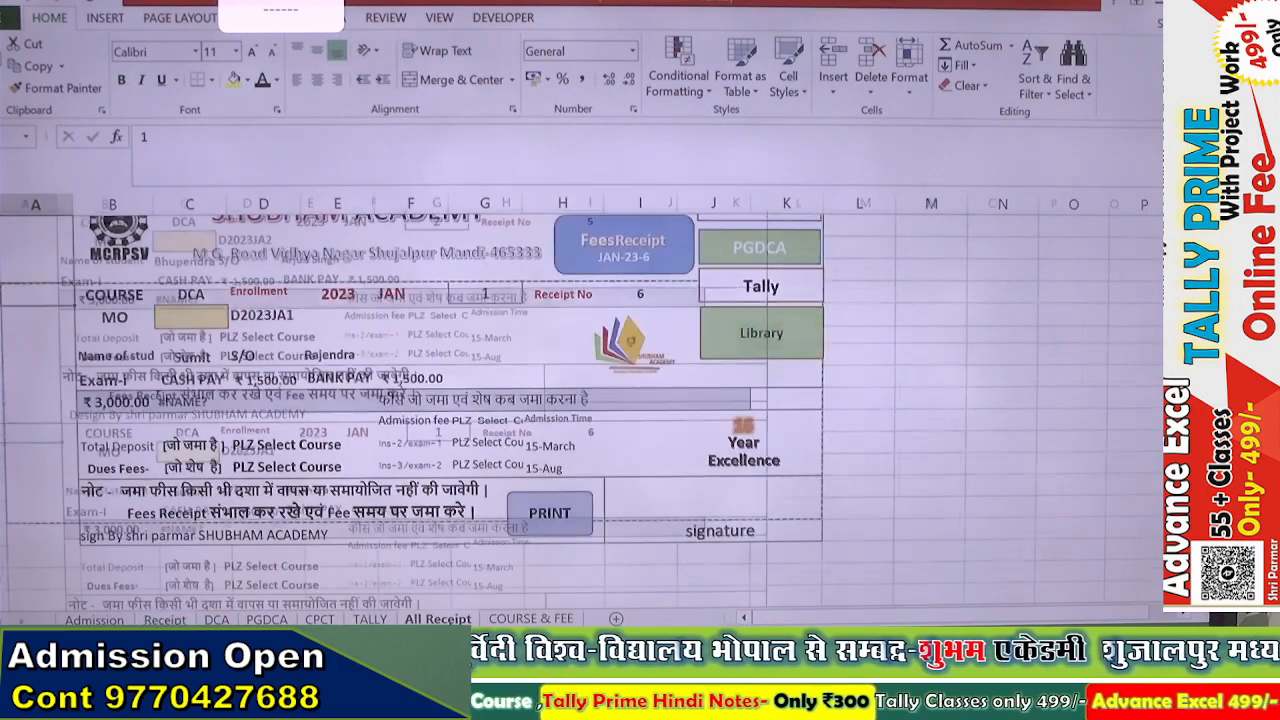
scroll(362, 481, down, 1)
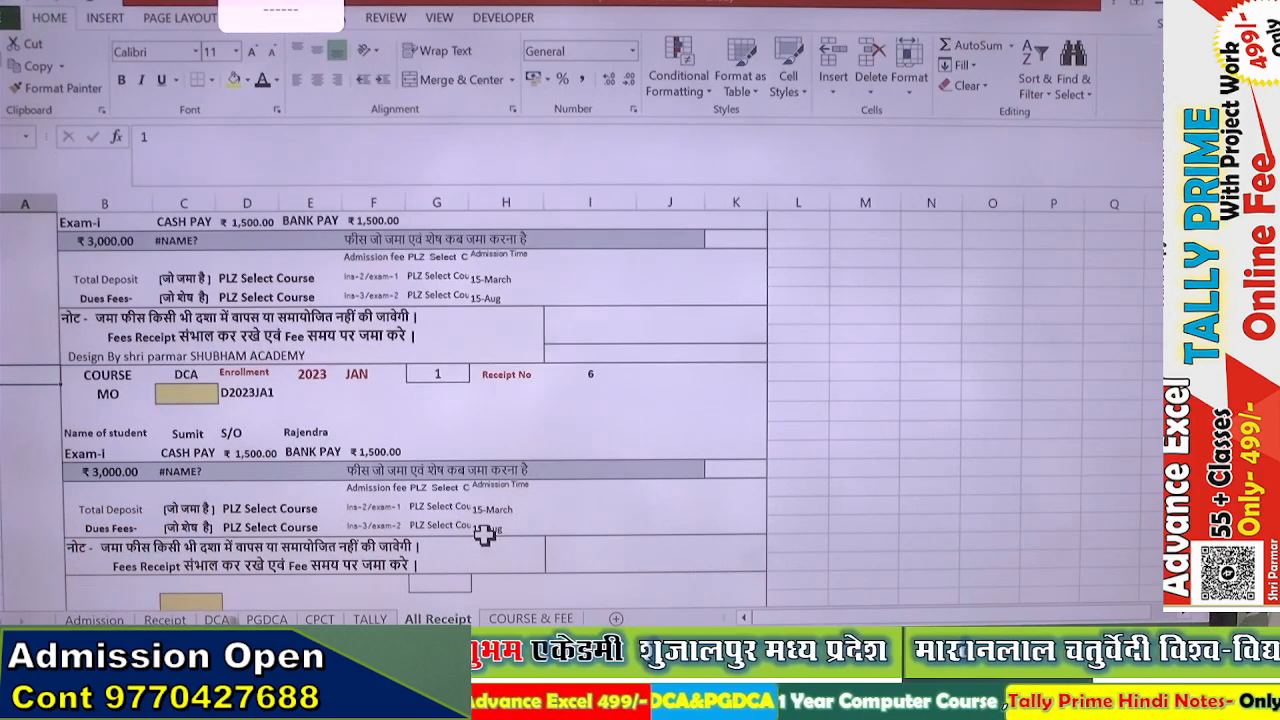
Step: Copy the SUMIFS formula text from Exam-i cell N5 on the DCA sheet into Exam-ii cell O5
click(216, 619)
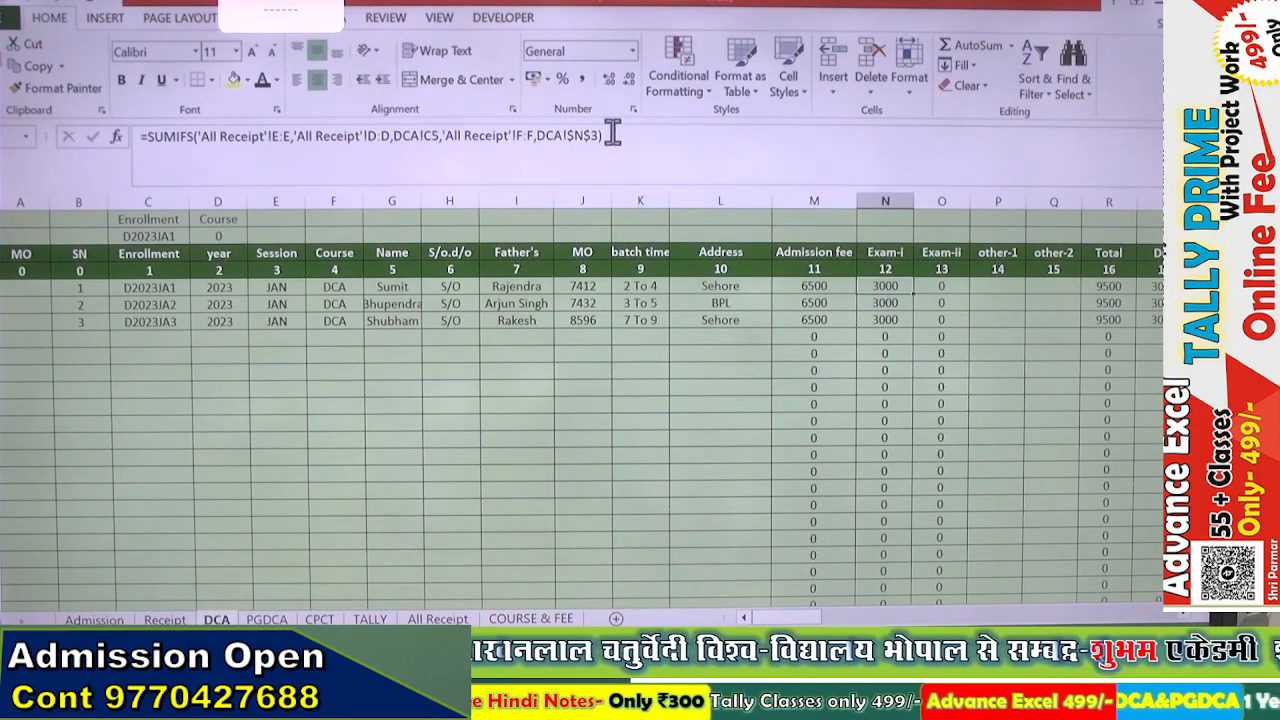
drag(612, 135, 195, 142)
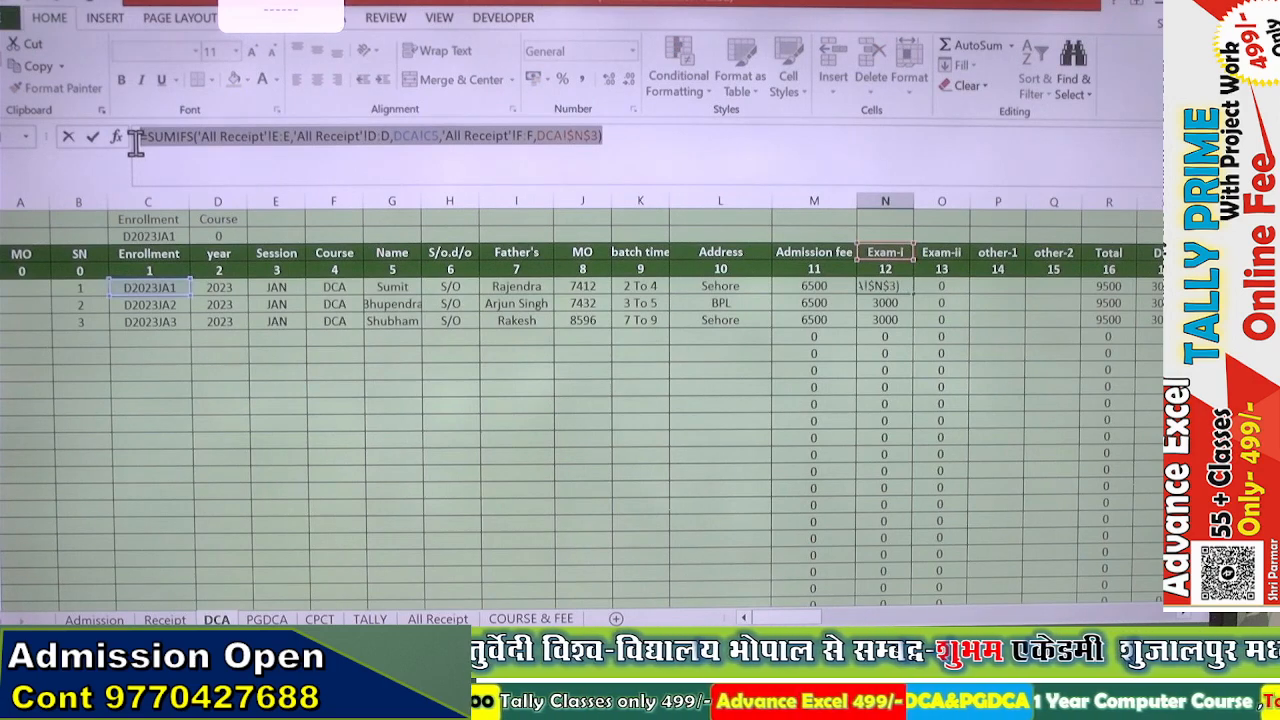
key(Return)
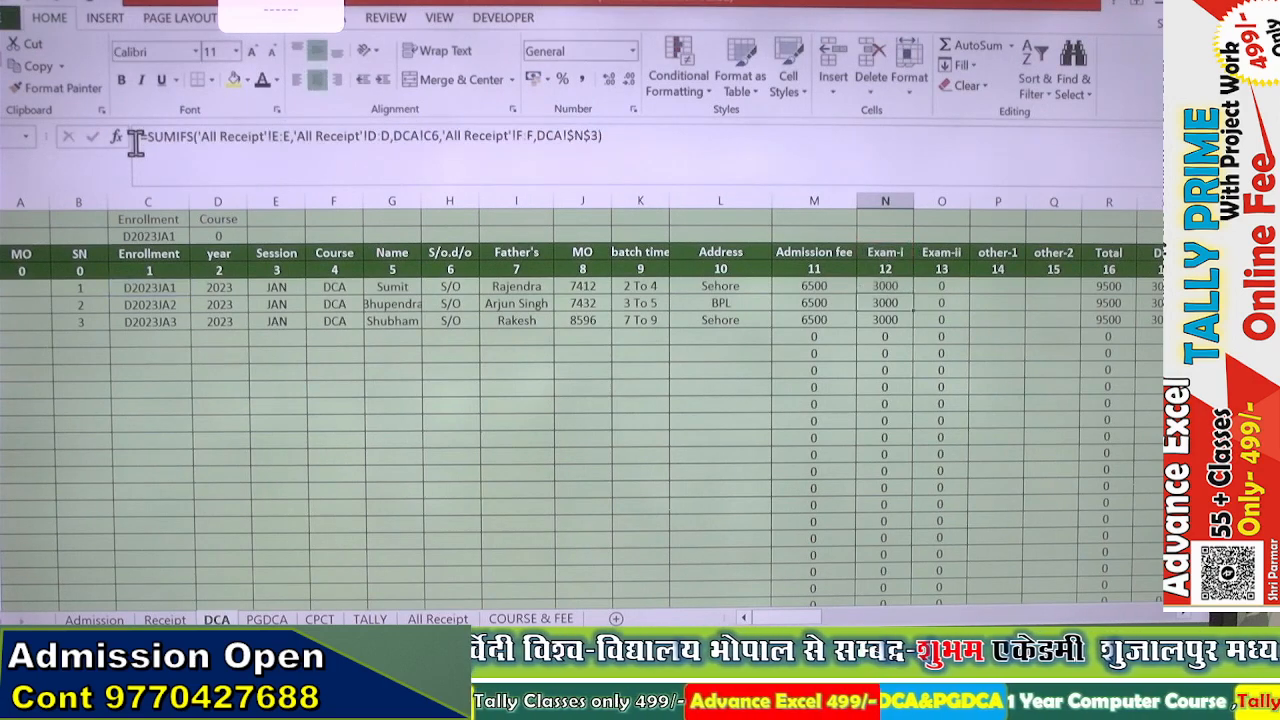
click(948, 287)
drag(625, 143, 152, 133)
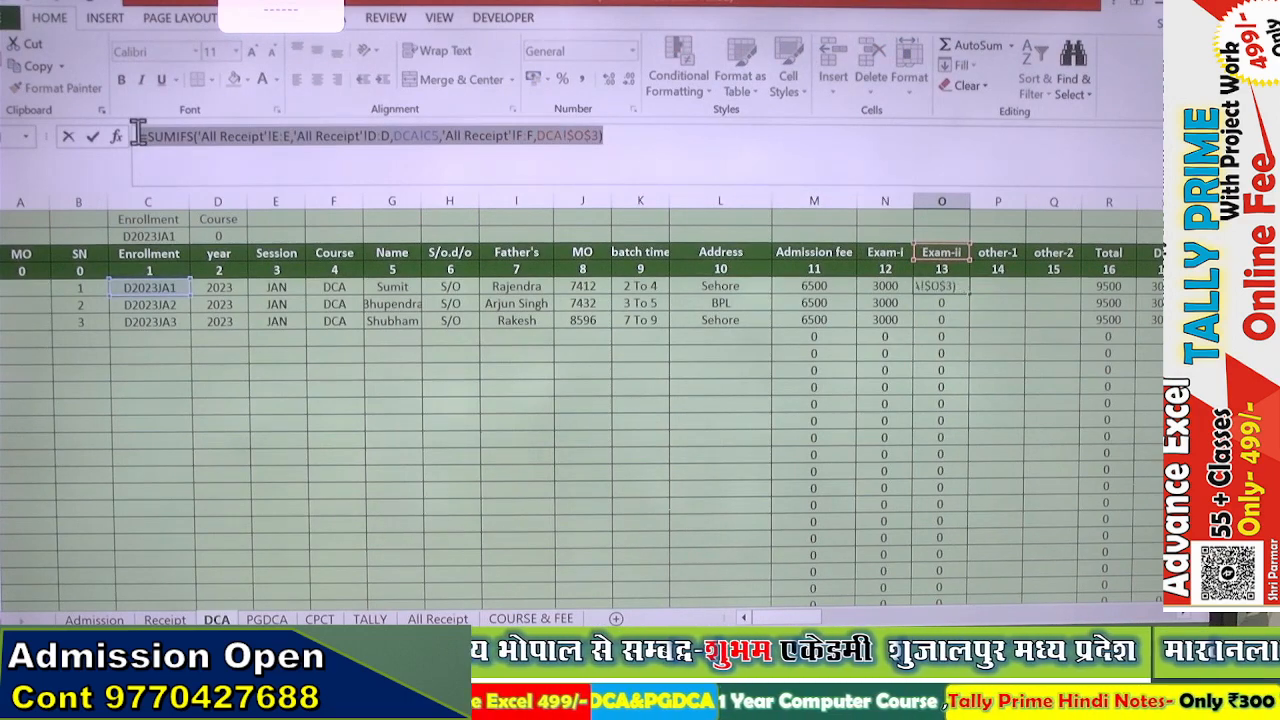
text(=SUMIFS('All Receipt'!E:E,'All Receipt'!D:D,DCA!C5,'All Receipt'!F:F,DCA!$N$3))
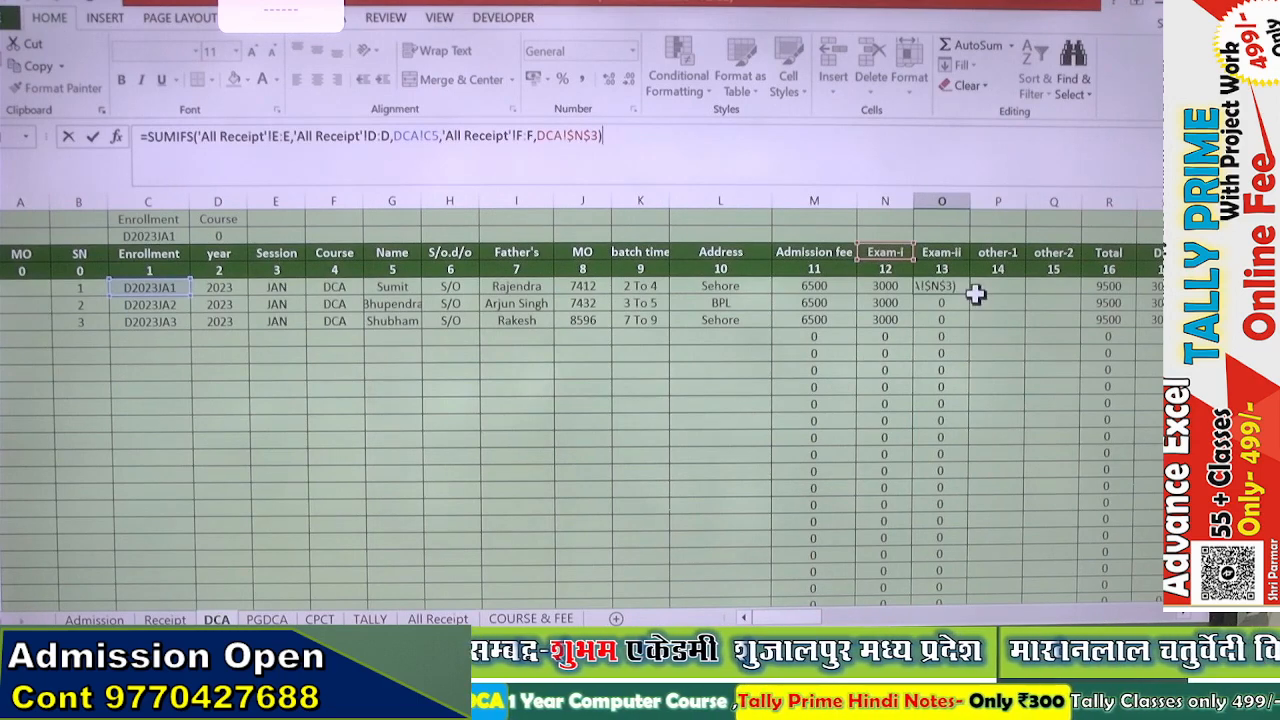
key(Return)
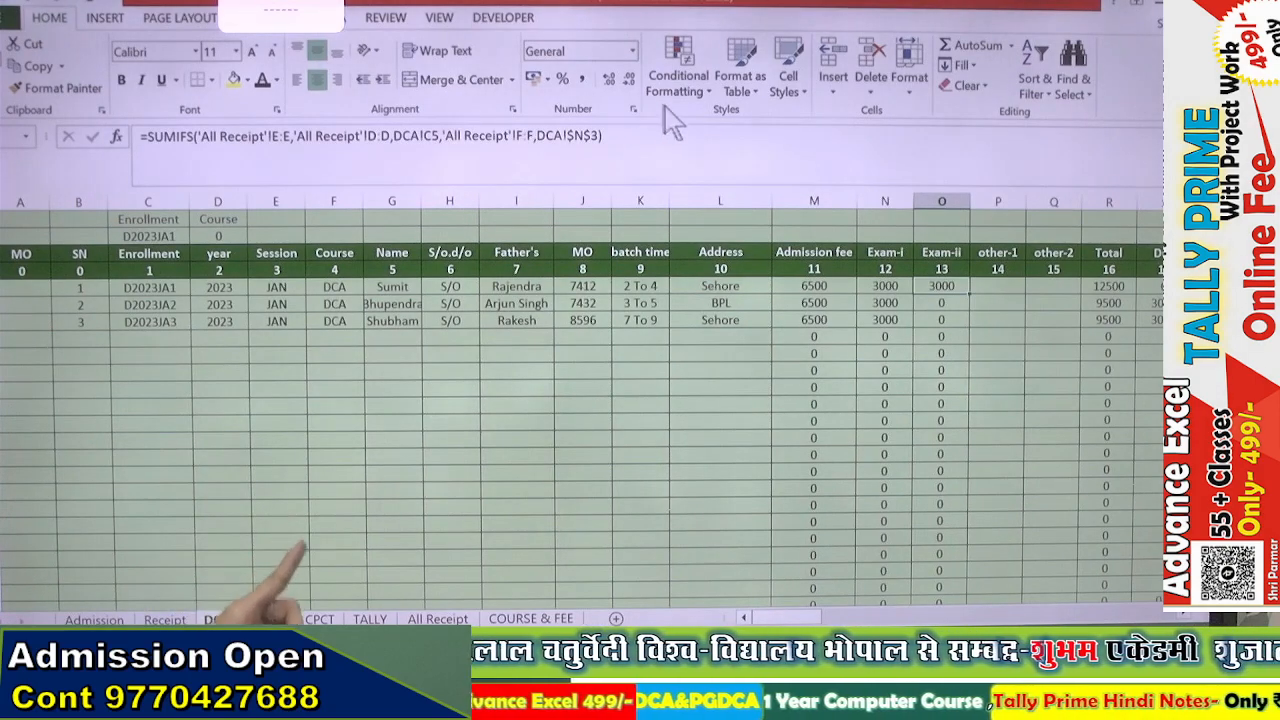
Step: Change the second criterion of the formula in O5 to $O$3 and fill it down the Exam-ii column
click(585, 137)
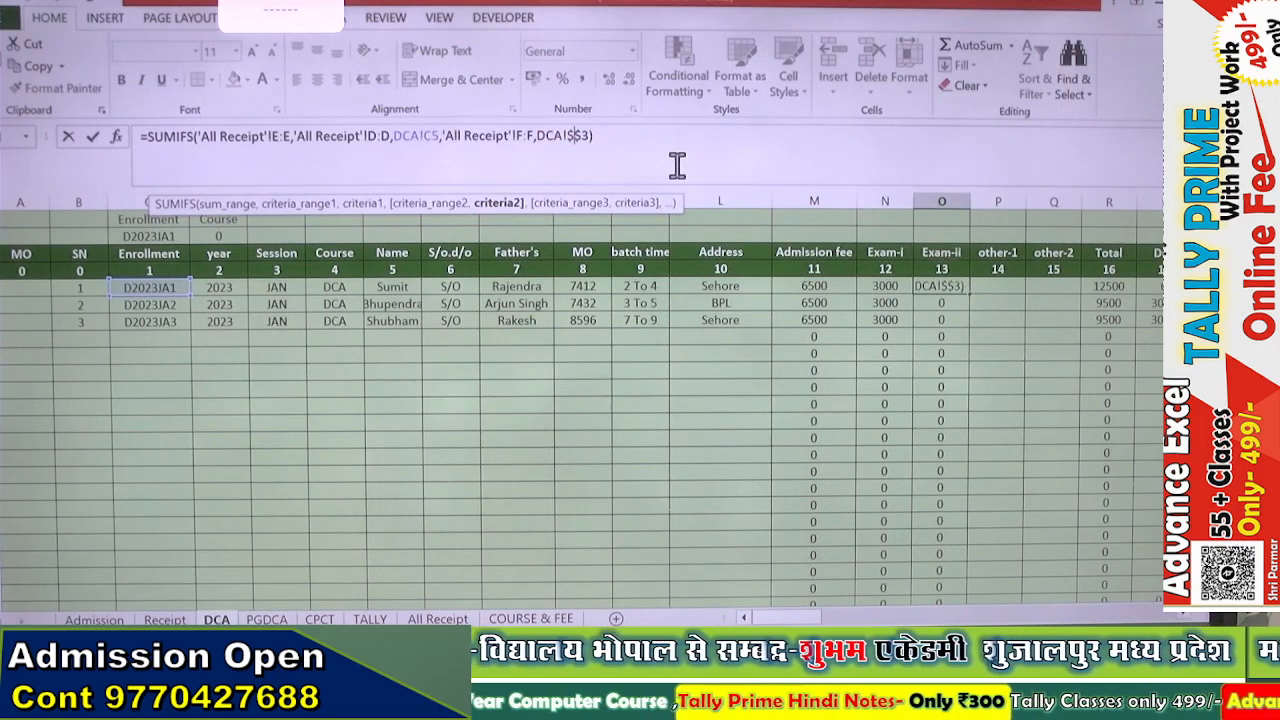
key(Return)
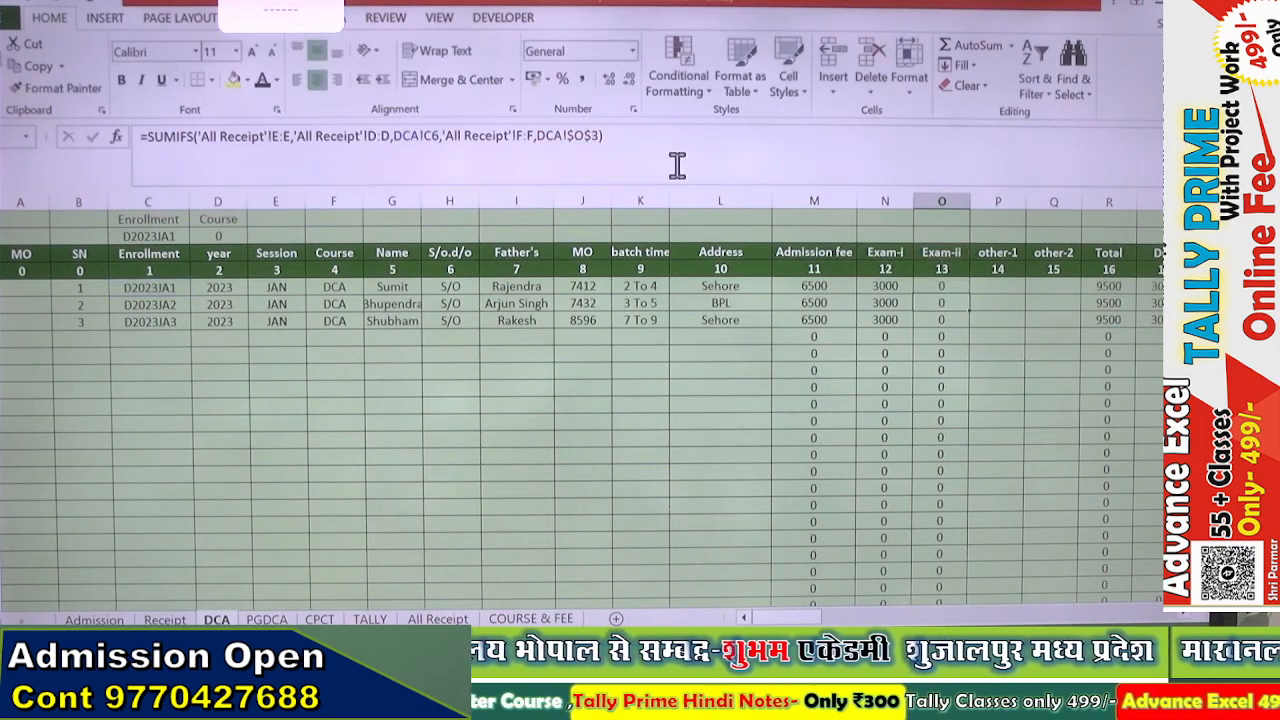
double_click(970, 293)
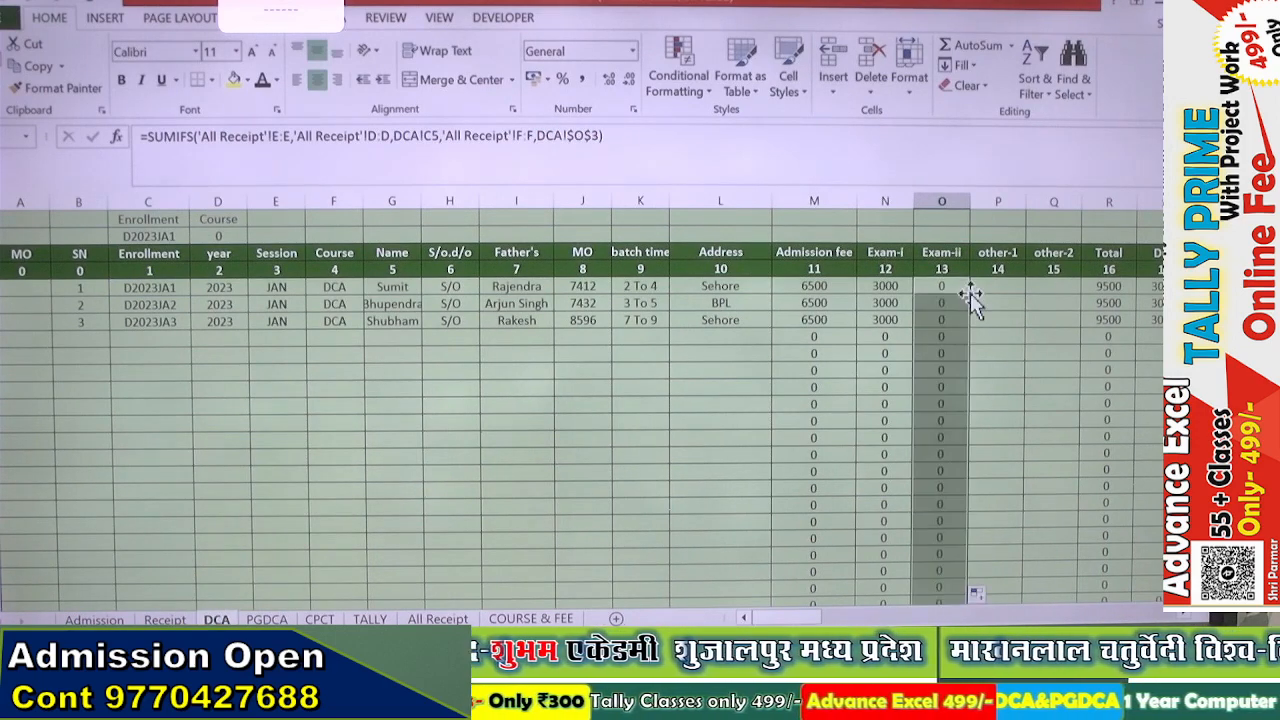
click(686, 431)
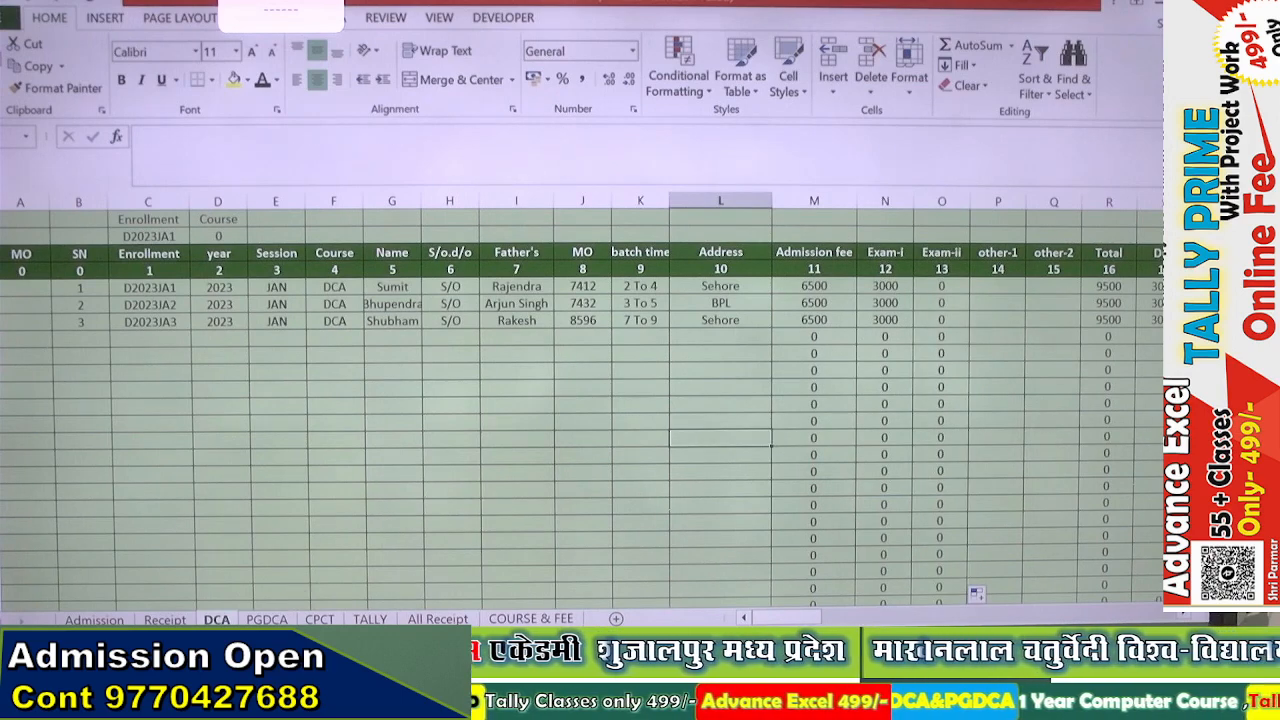
Step: Issue an Exam-ii receipt for student number 1 with the bank payment cleared, cancel the password request, and check the DCA sheet
click(165, 620)
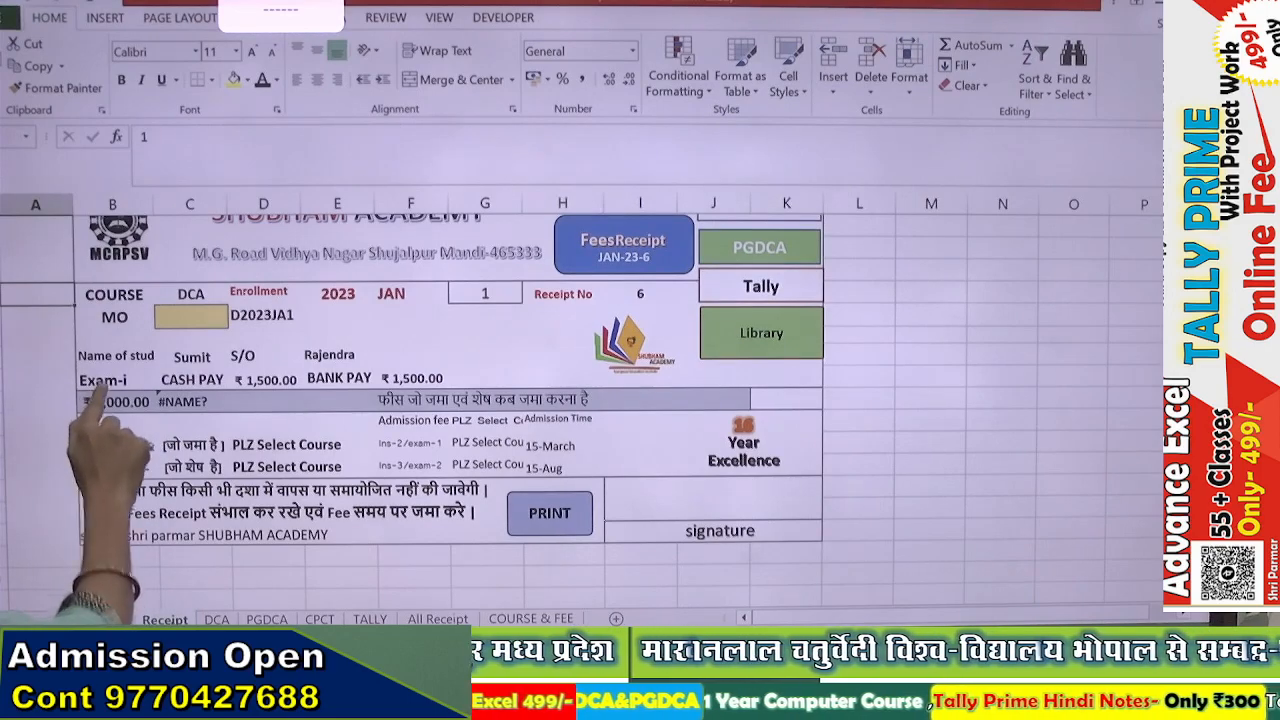
click(105, 380)
click(158, 381)
click(70, 432)
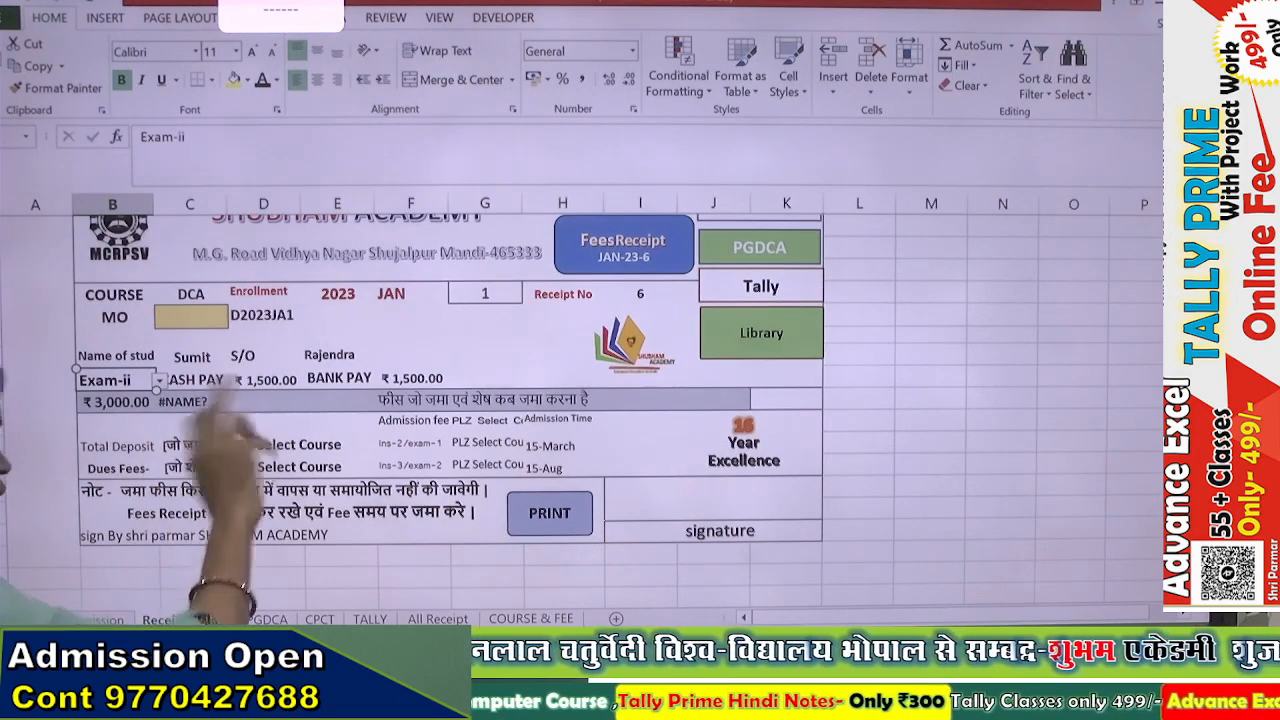
click(412, 378)
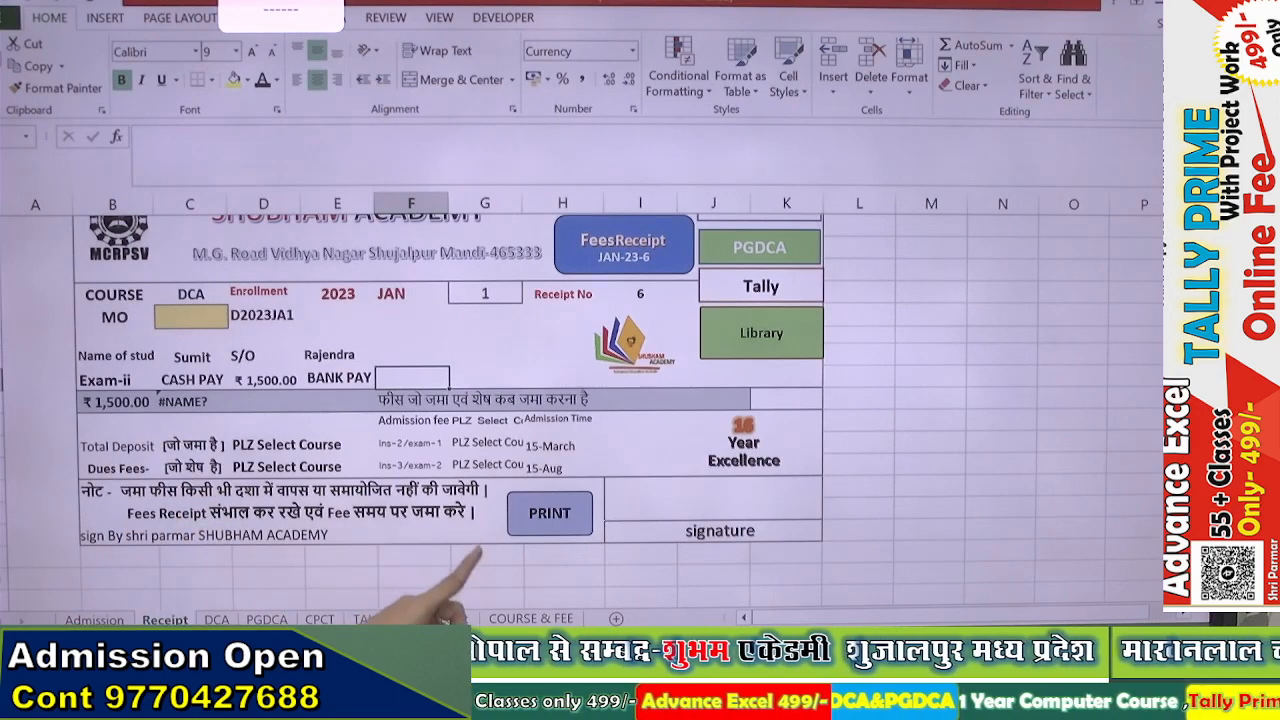
click(552, 520)
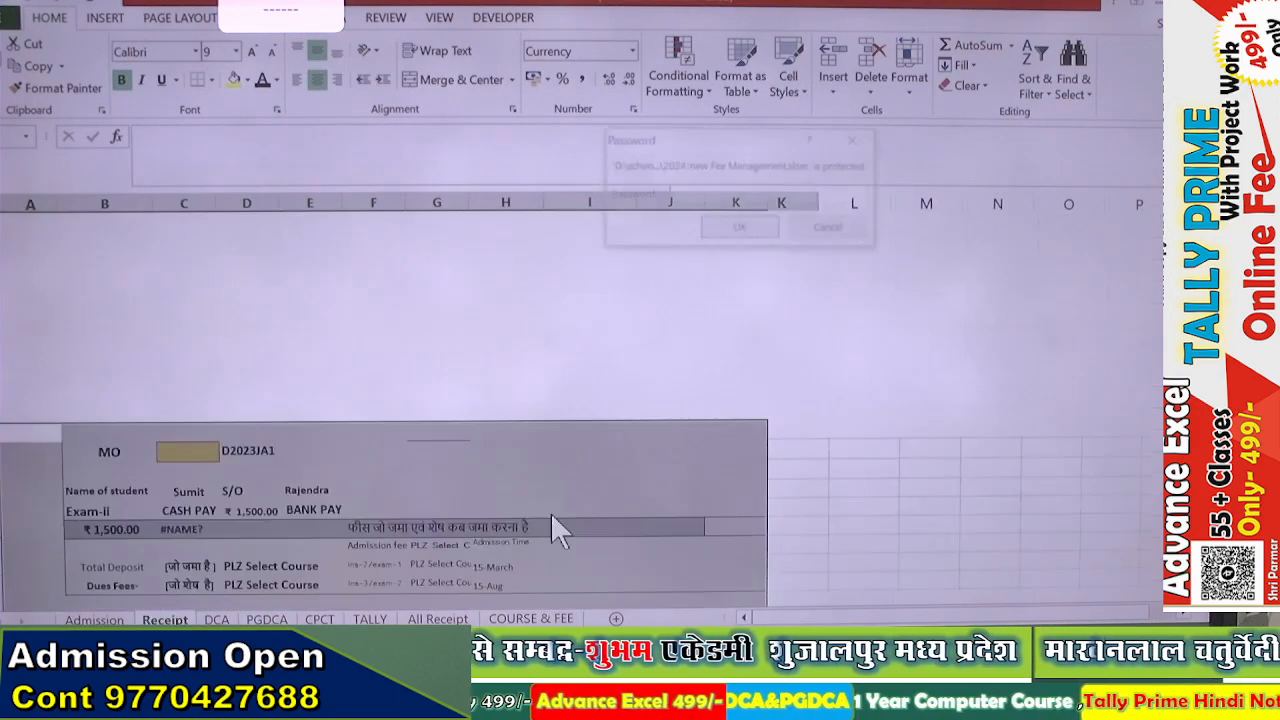
click(838, 232)
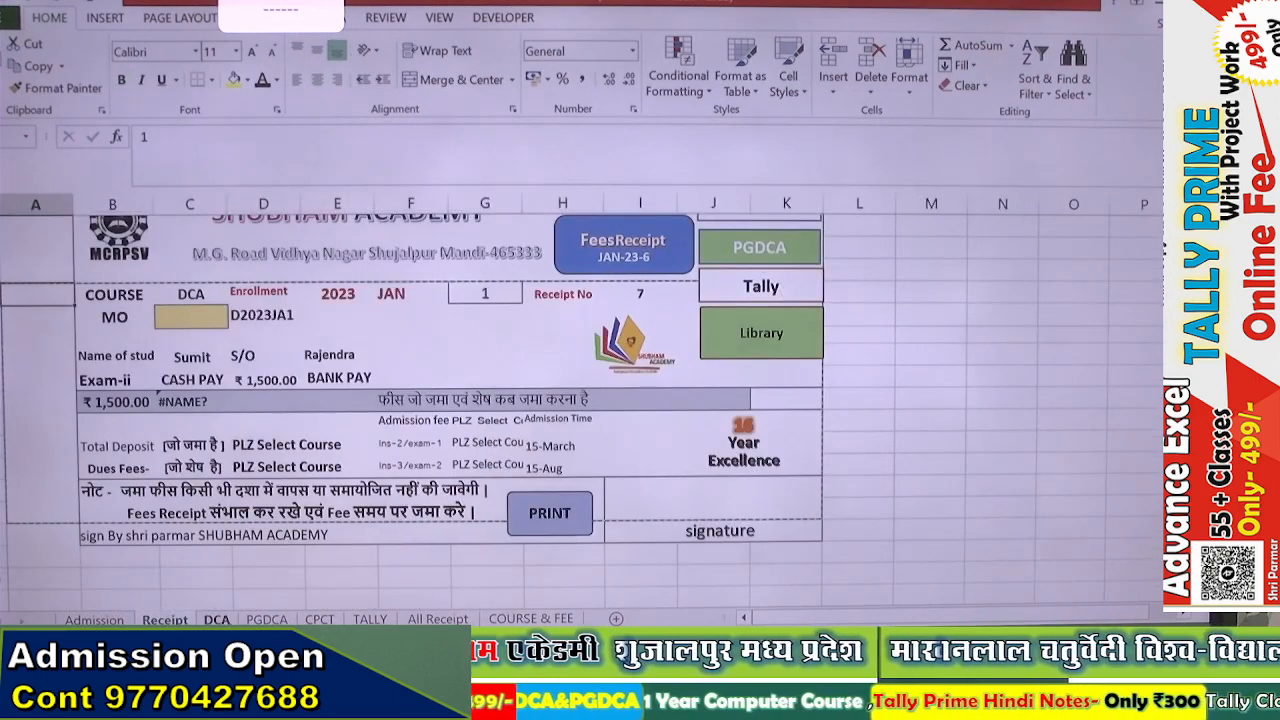
click(217, 620)
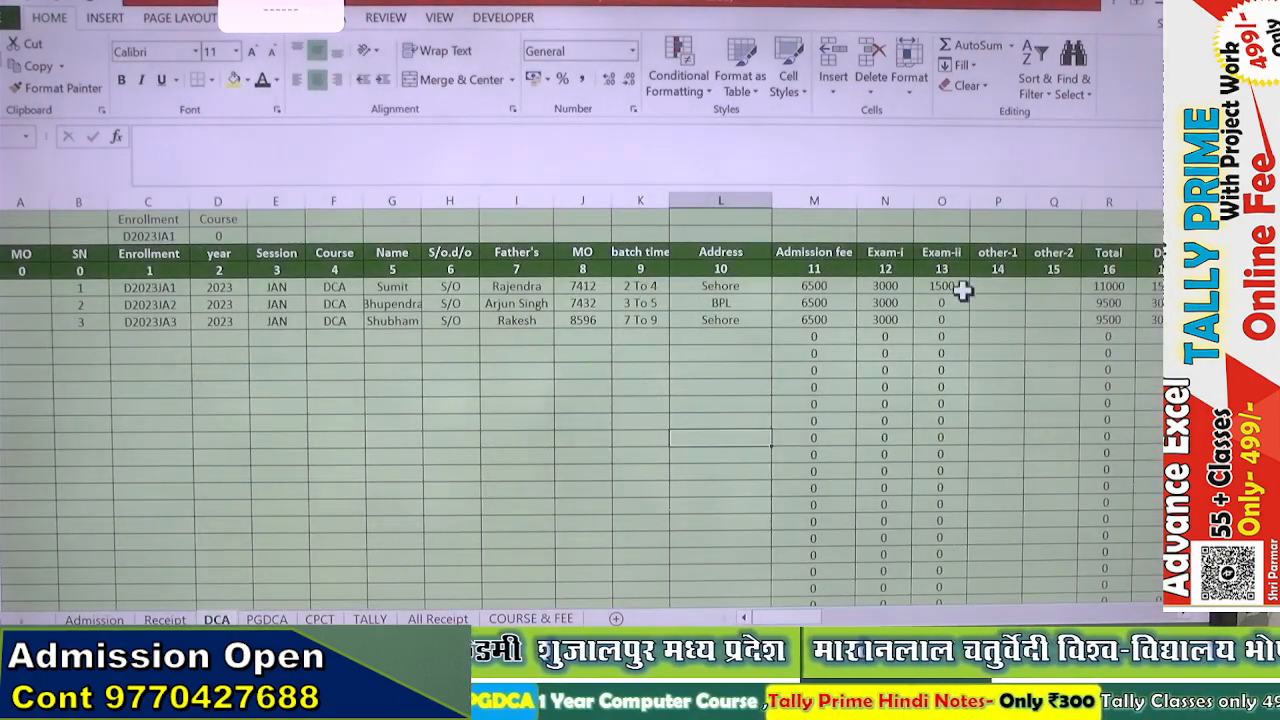